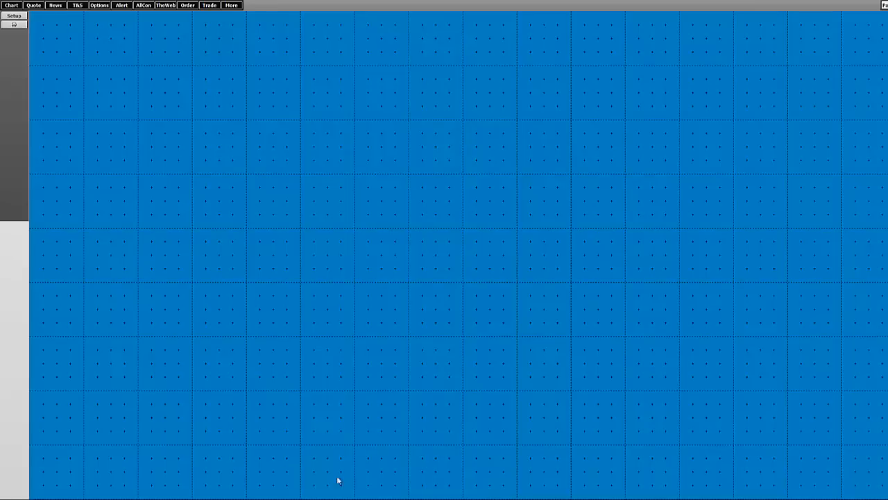
- Add a Last/Net Change quote window and shrink it to a grid three cells wide and five cells high beside the toolbar
{"action": "left_click", "coordinate": [35, 7]}
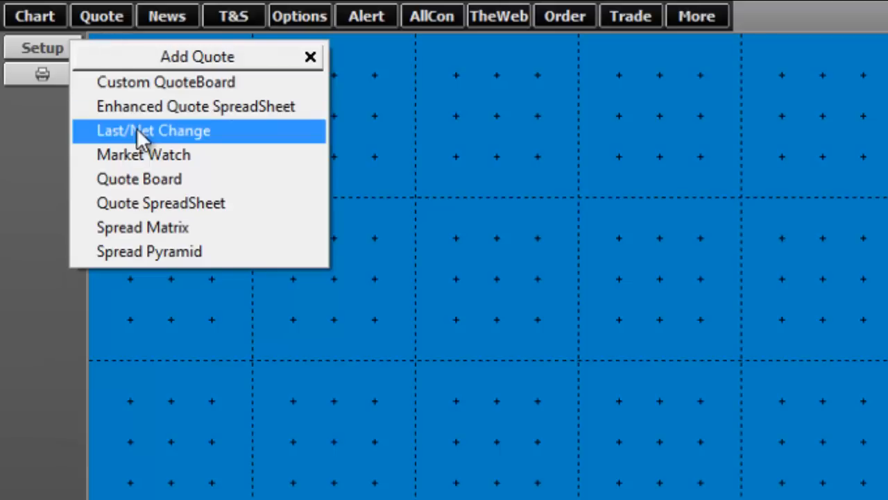
{"action": "left_click", "coordinate": [118, 130]}
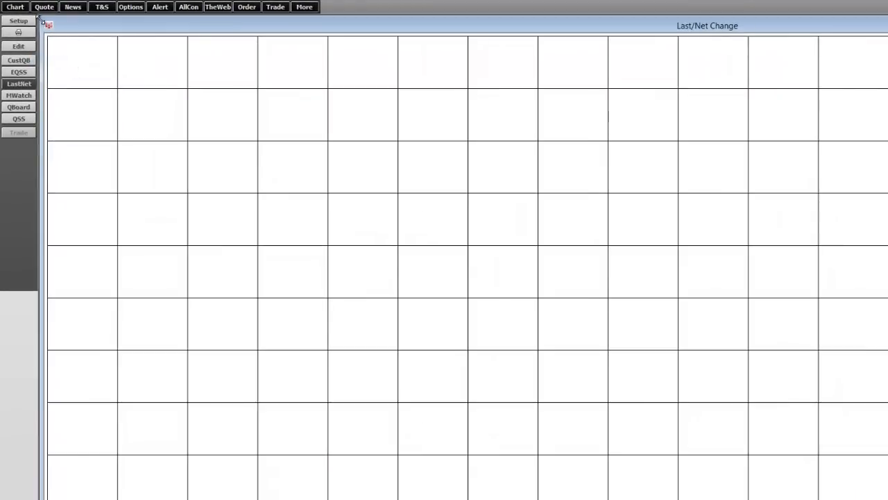
{"action": "left_click_drag", "start_coordinate": [45, 20], "coordinate": [174, 28]}
{"action": "left_click_drag", "start_coordinate": [550, 376], "coordinate": [272, 308]}
{"action": "left_click_drag", "start_coordinate": [426, 490], "coordinate": [432, 490]}
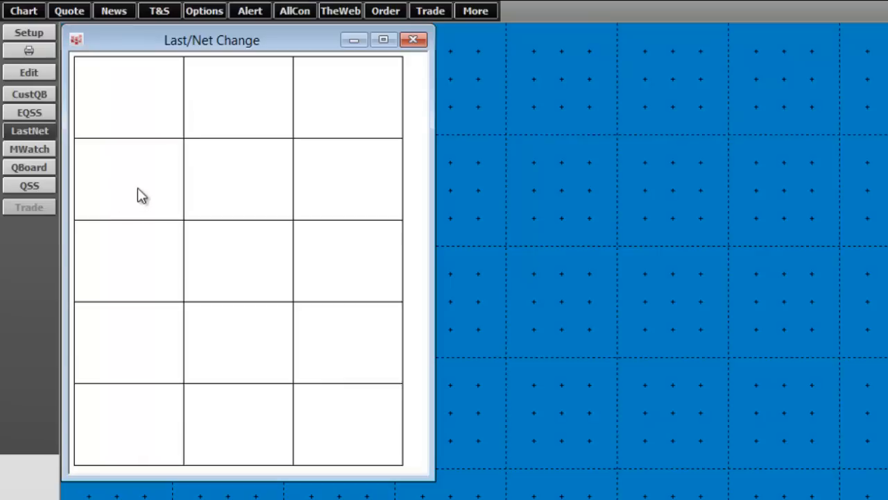
- Fill the first row of the Last/Net Change grid with the symbols EP, TYA and HXS
{"action": "left_click", "coordinate": [124, 109]}
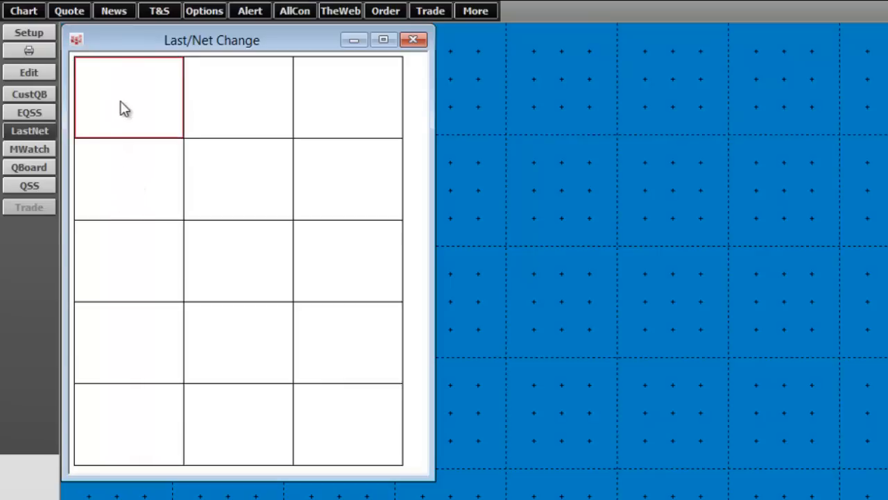
{"action": "type", "text": "EP"}
{"action": "key", "text": "Return"}
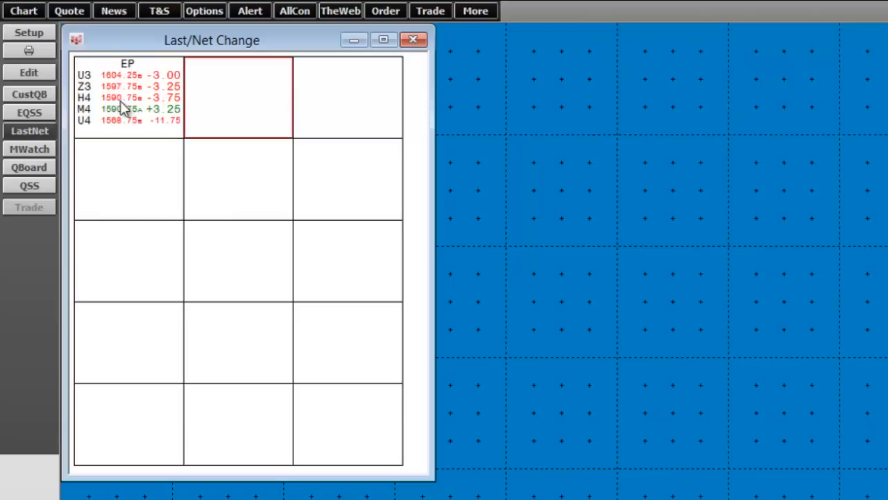
{"action": "type", "text": "T"}
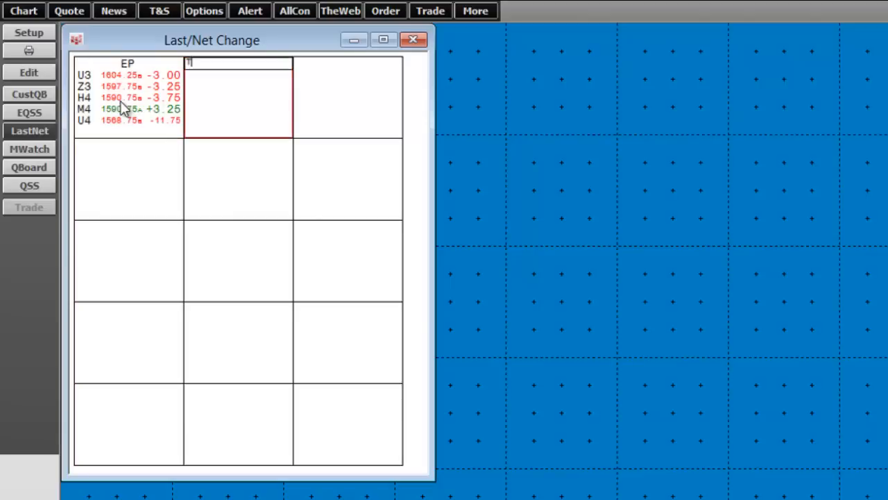
{"action": "type", "text": "YA"}
{"action": "key", "text": "Return"}
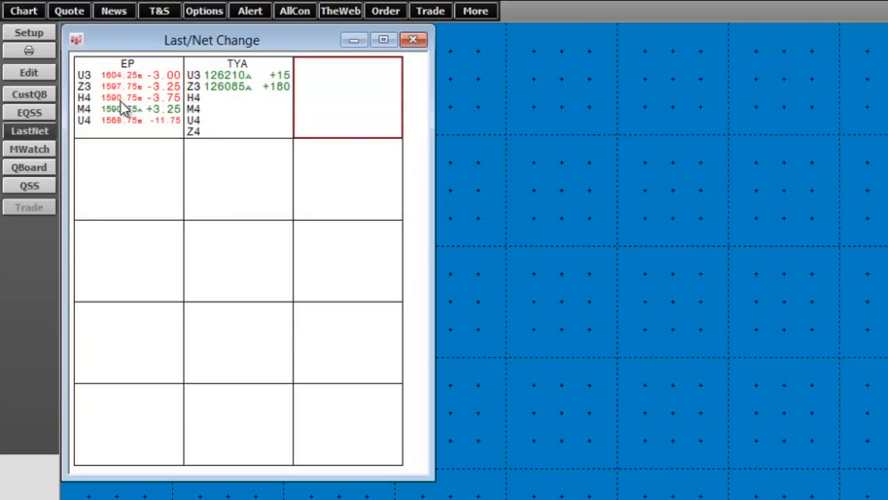
{"action": "type", "text": "H"}
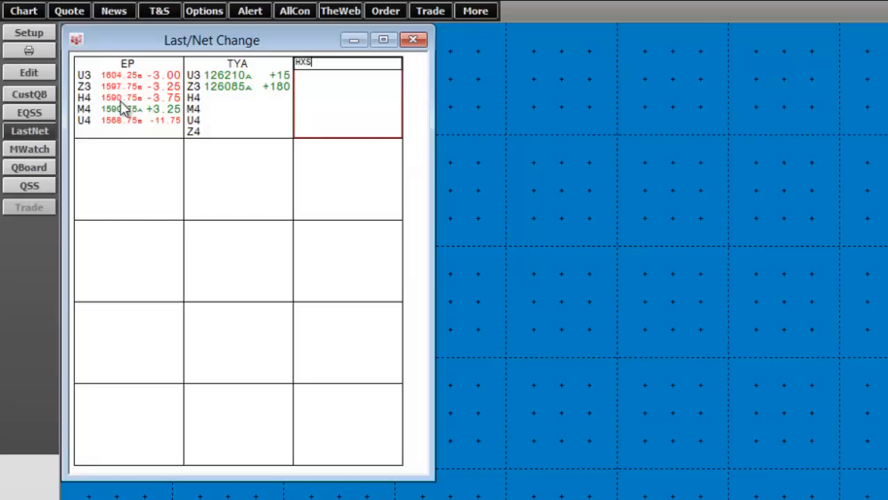
{"action": "type", "text": "XS"}
{"action": "key", "text": "Return"}
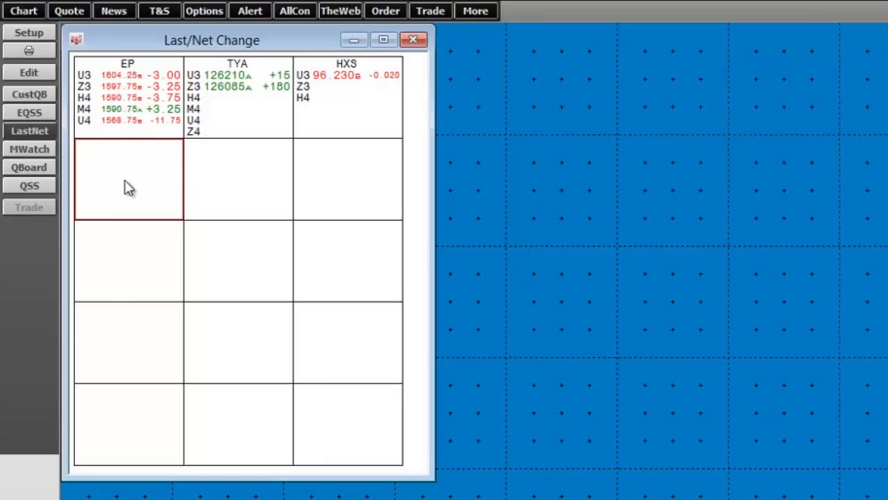
- Fill the second row of the quote grid with the energy symbols CLE, HOE and RBE
{"action": "type", "text": "CL"}
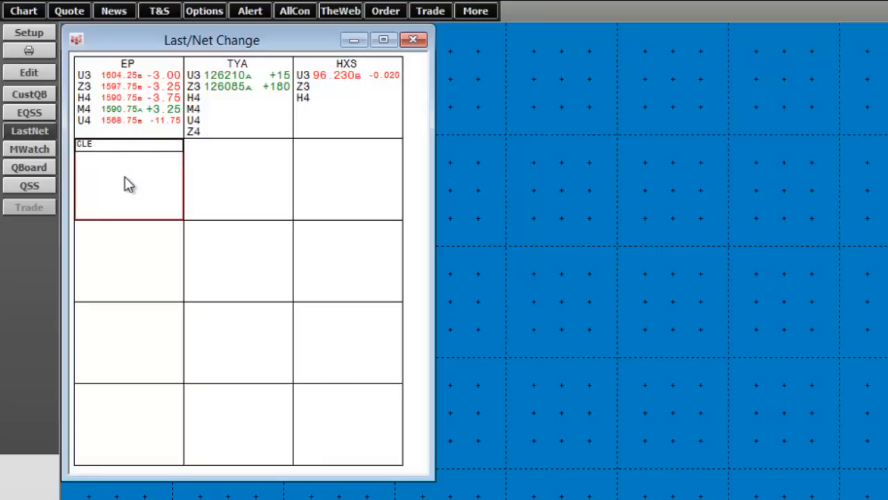
{"action": "type", "text": "E"}
{"action": "key", "text": "Return"}
{"action": "type", "text": "H"}
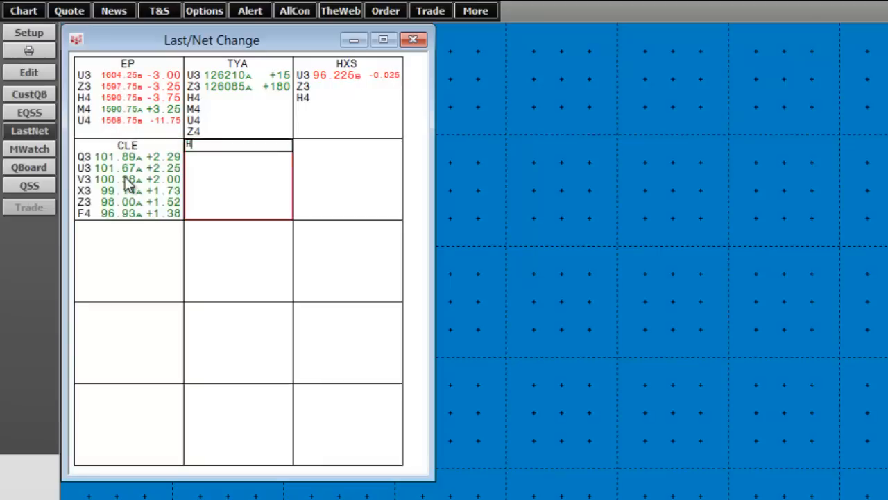
{"action": "type", "text": "OE"}
{"action": "key", "text": "Return"}
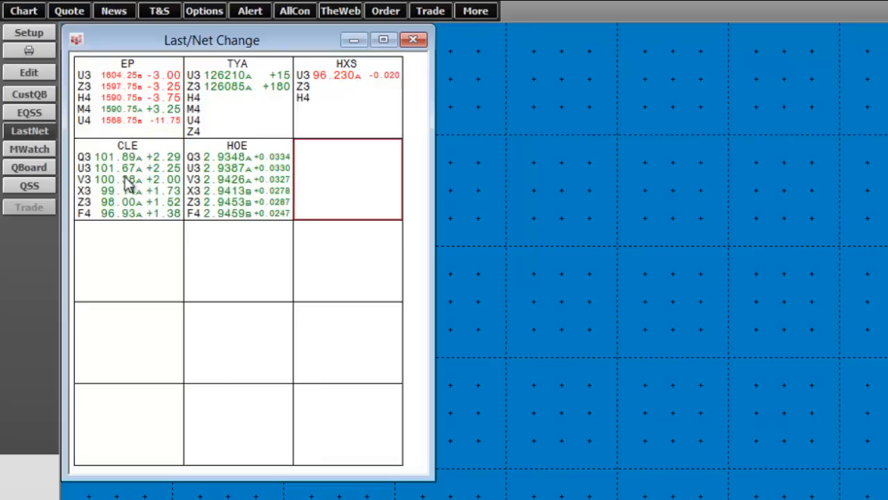
{"action": "type", "text": "R"}
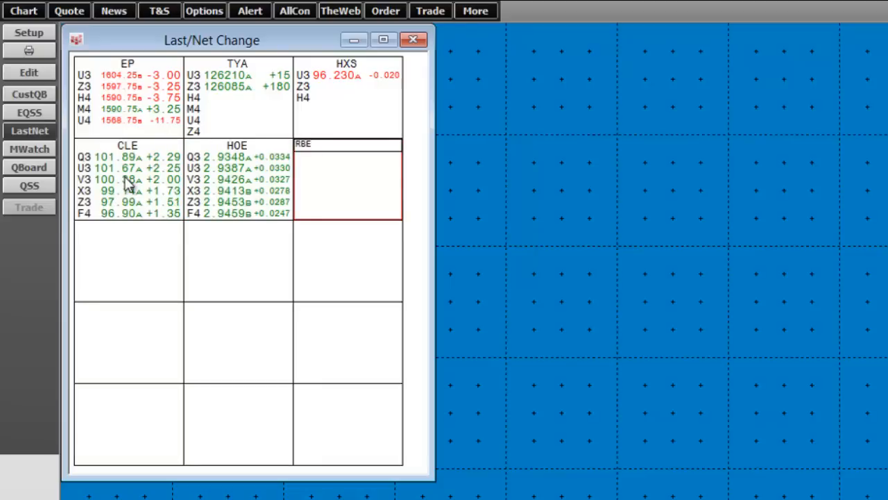
{"action": "type", "text": "BE"}
{"action": "key", "text": "Return"}
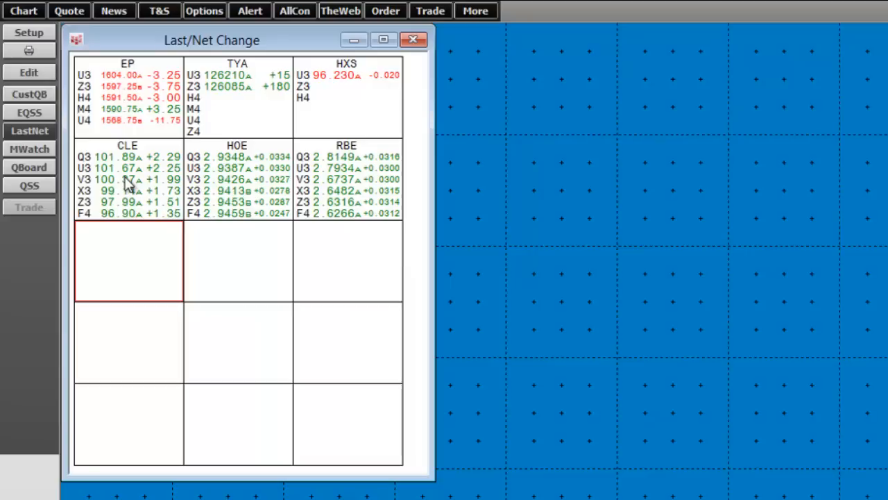
- Fill the third row of the quote grid with the symbols DA6, EU6 and NGE
{"action": "type", "text": "DA"}
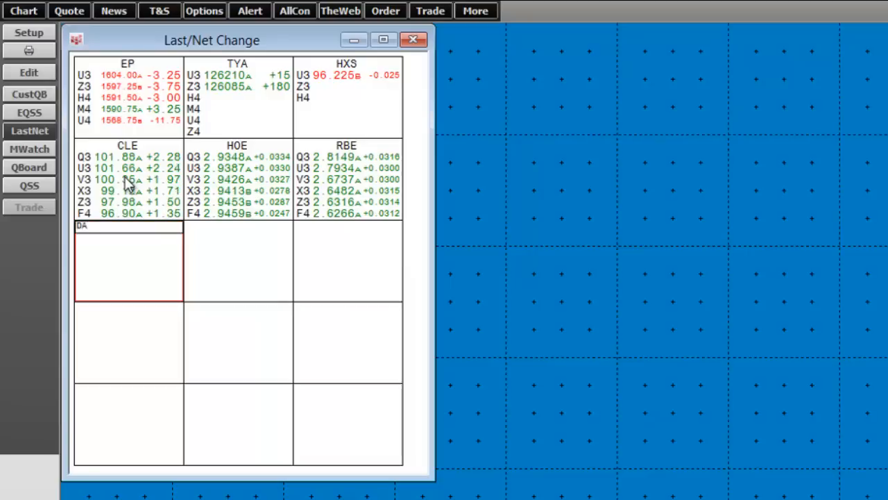
{"action": "type", "text": "6"}
{"action": "key", "text": "Return"}
{"action": "type", "text": "EU"}
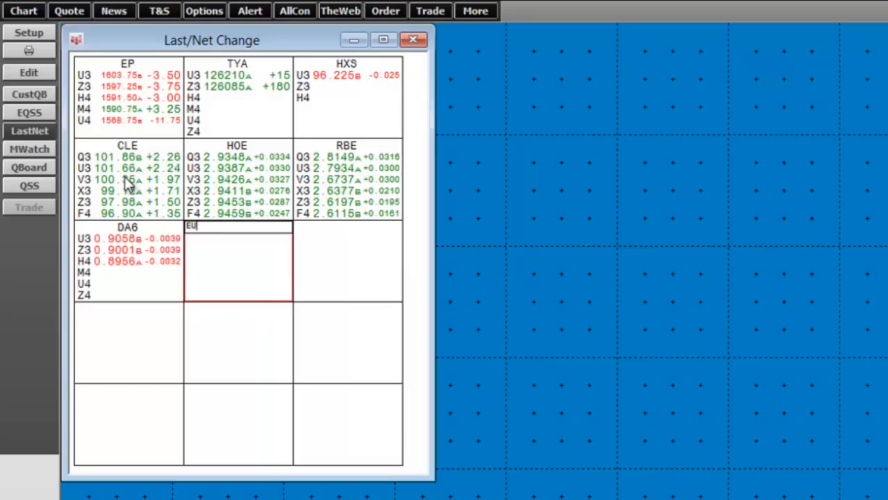
{"action": "type", "text": "6"}
{"action": "key", "text": "Return"}
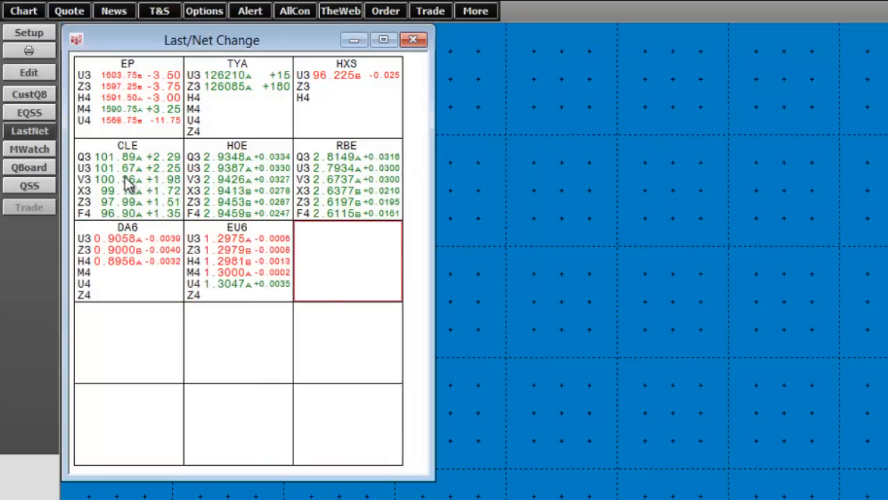
{"action": "type", "text": "NGE"}
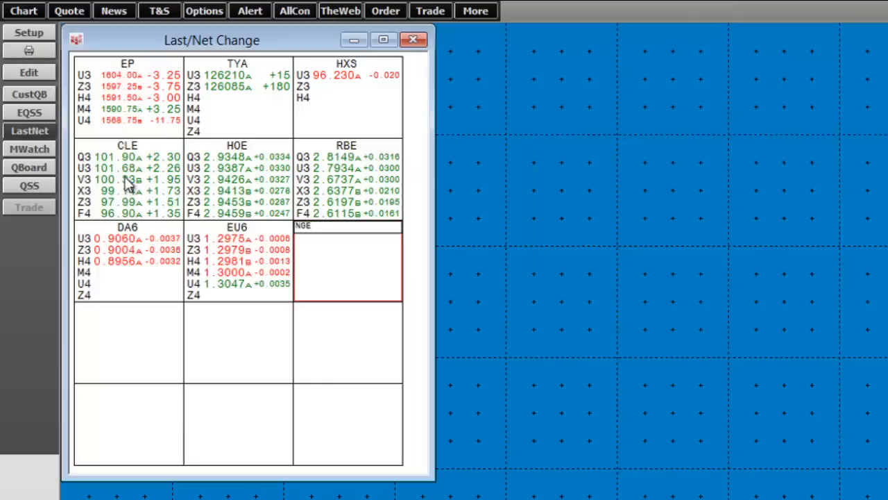
{"action": "key", "text": "Return"}
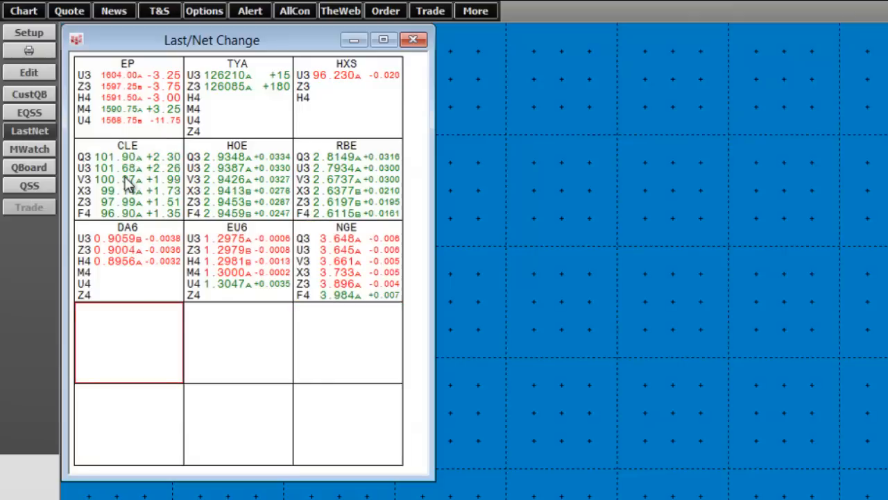
- Fill the fourth row of the quote grid with the metals symbols GCE, SIE and PLE
{"action": "type", "text": "GCE"}
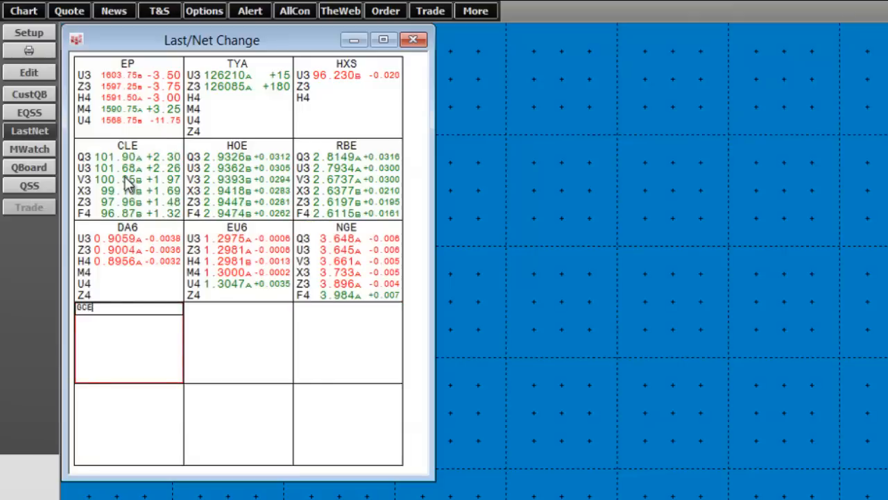
{"action": "key", "text": "Return"}
{"action": "type", "text": "SI"}
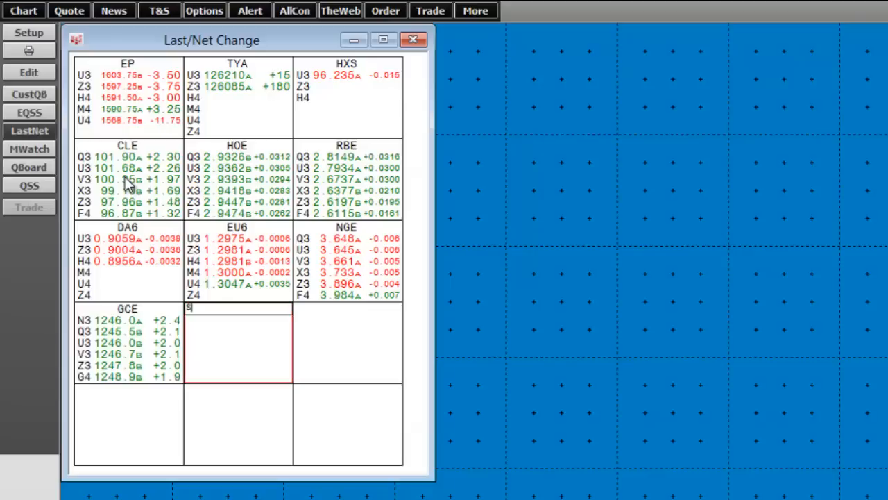
{"action": "type", "text": "E"}
{"action": "key", "text": "Return"}
{"action": "type", "text": "PLE"}
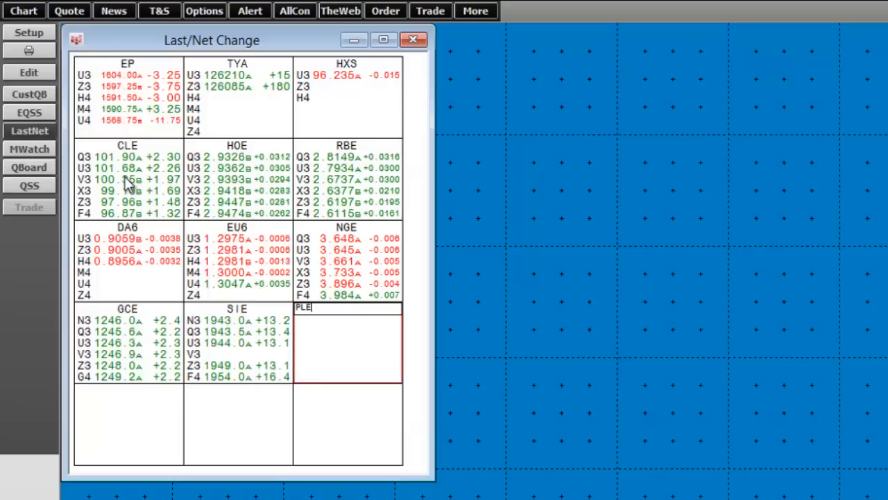
{"action": "key", "text": "Return"}
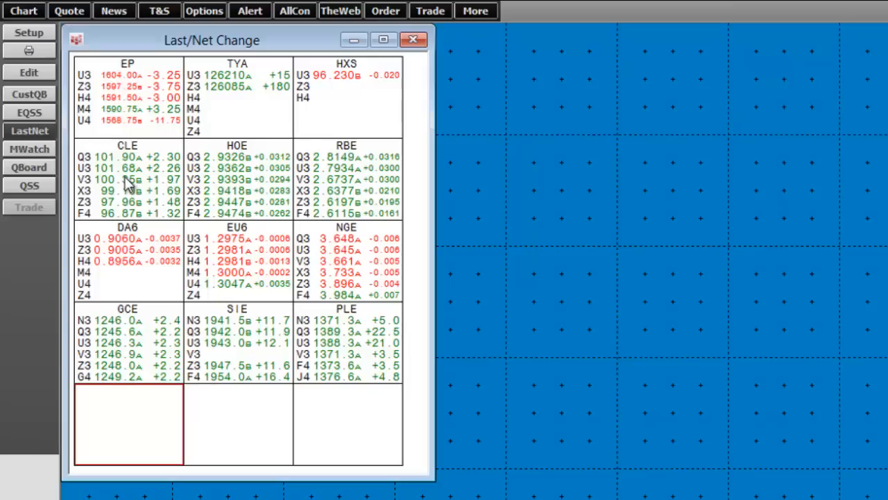
- Fill the last row of the quote grid with the grain symbols ZCE, ZSE and ZWA
{"action": "type", "text": "ZCE"}
{"action": "key", "text": "Return"}
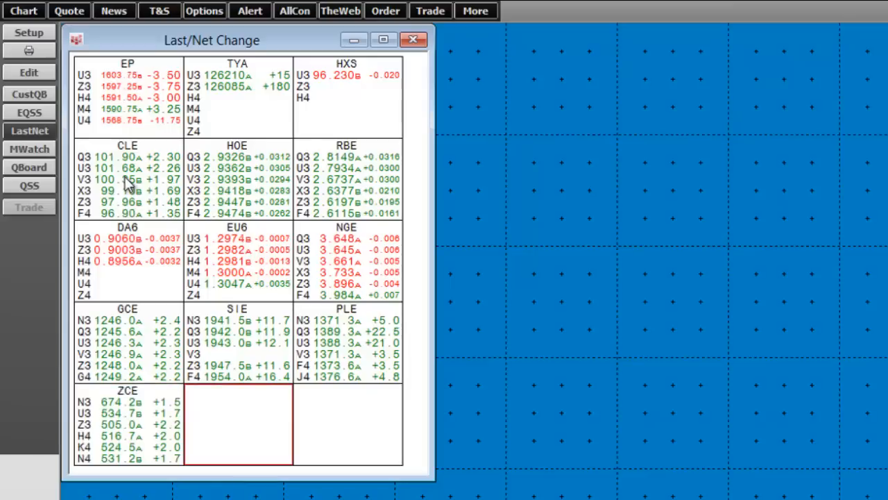
{"action": "type", "text": "ZSE"}
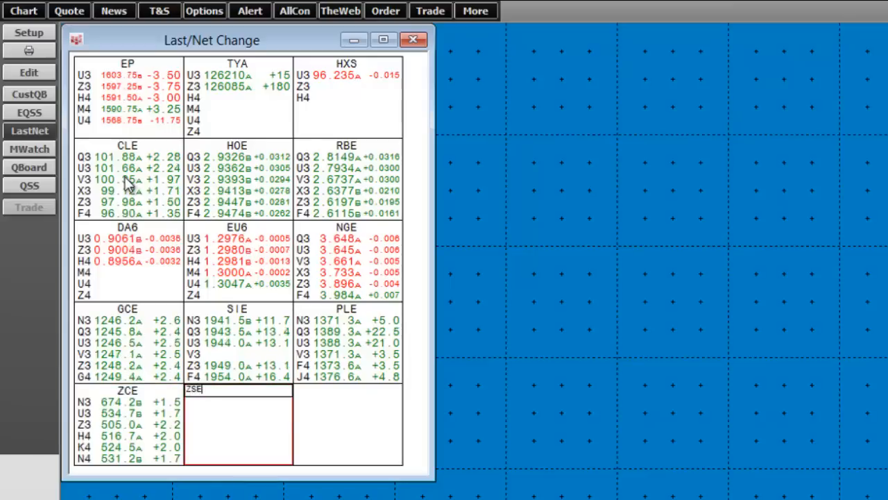
{"action": "key", "text": "Return"}
{"action": "type", "text": "ZWA"}
{"action": "key", "text": "Return"}
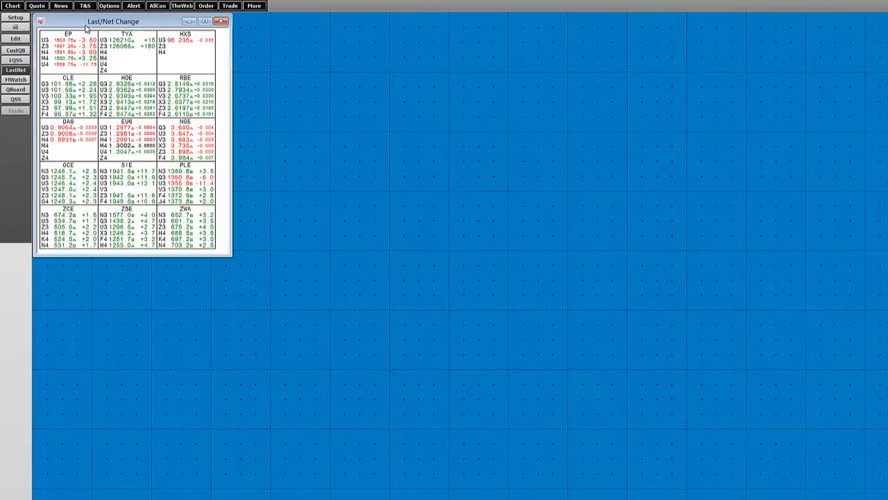
- Open the EPU3 chart from the EP quotes, place it directly beside the Last/Net Change window and shrink it to a small chart
{"action": "double_click", "coordinate": [47, 43]}
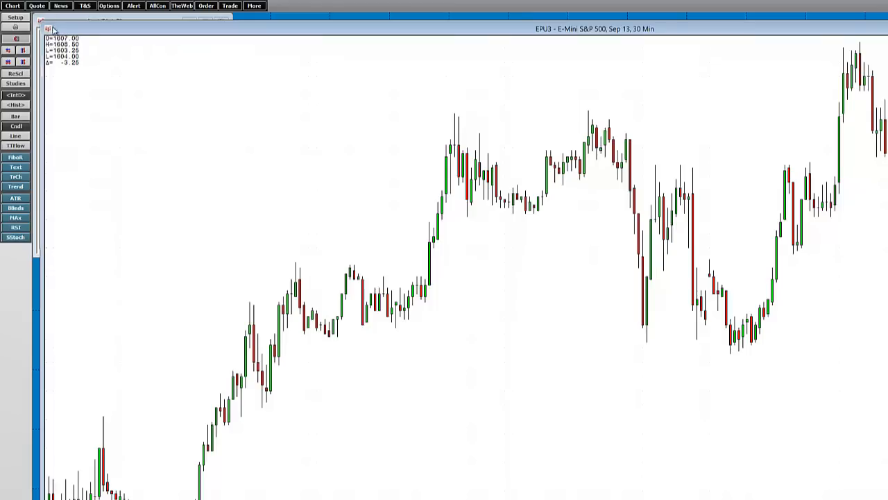
{"action": "left_click_drag", "start_coordinate": [625, 206], "coordinate": [710, 355]}
{"action": "left_click_drag", "start_coordinate": [782, 364], "coordinate": [307, 23]}
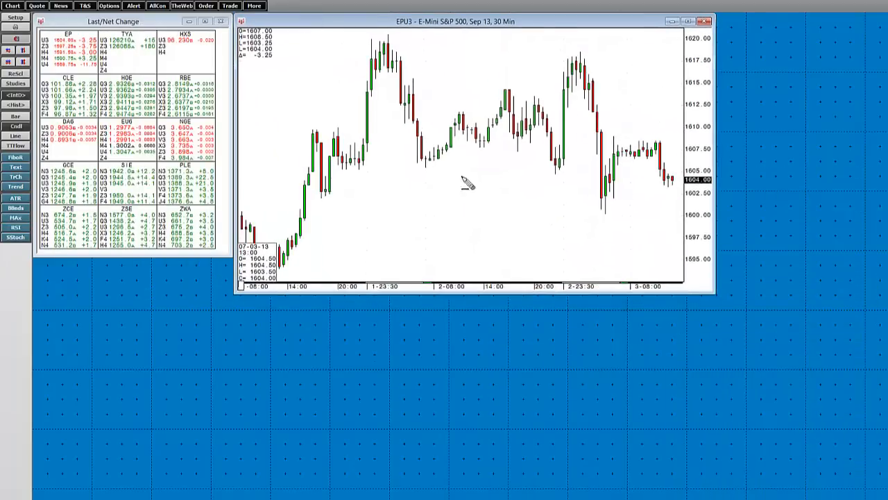
{"action": "left_click_drag", "start_coordinate": [711, 291], "coordinate": [483, 159]}
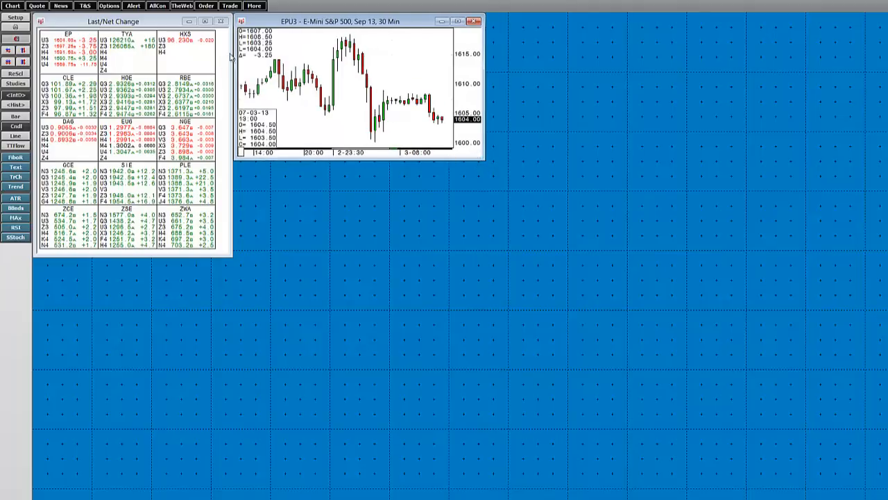
- Duplicate the EPU3 chart window and place the copy directly to the right of the original, aligned along the top edge
{"action": "mouse_move", "coordinate": [282, 69]}
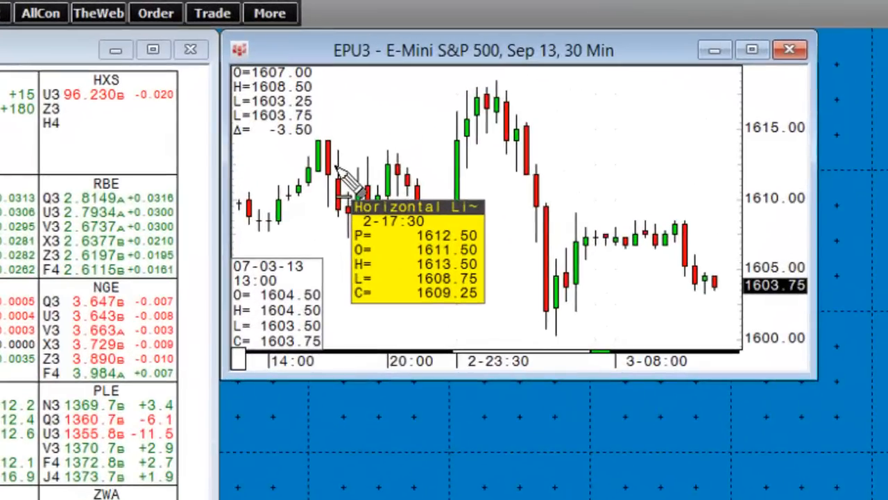
{"action": "left_click", "coordinate": [239, 51]}
{"action": "left_click", "coordinate": [278, 78]}
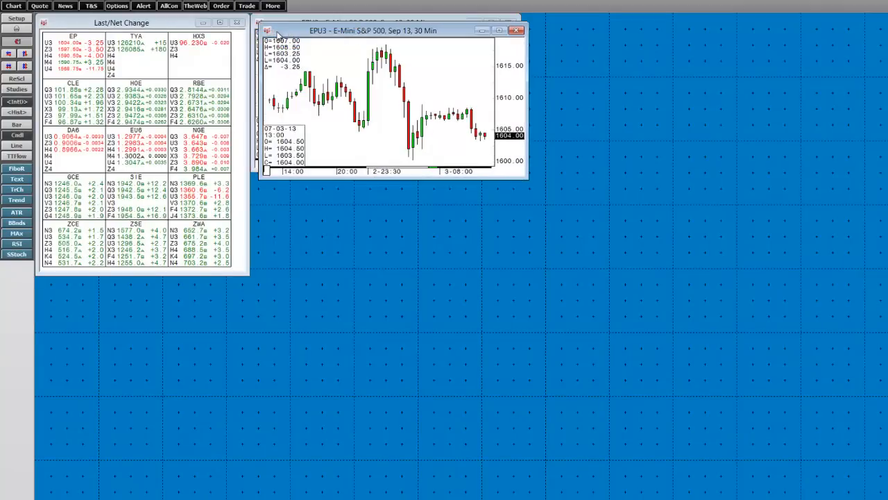
{"action": "left_click_drag", "start_coordinate": [278, 31], "coordinate": [543, 23]}
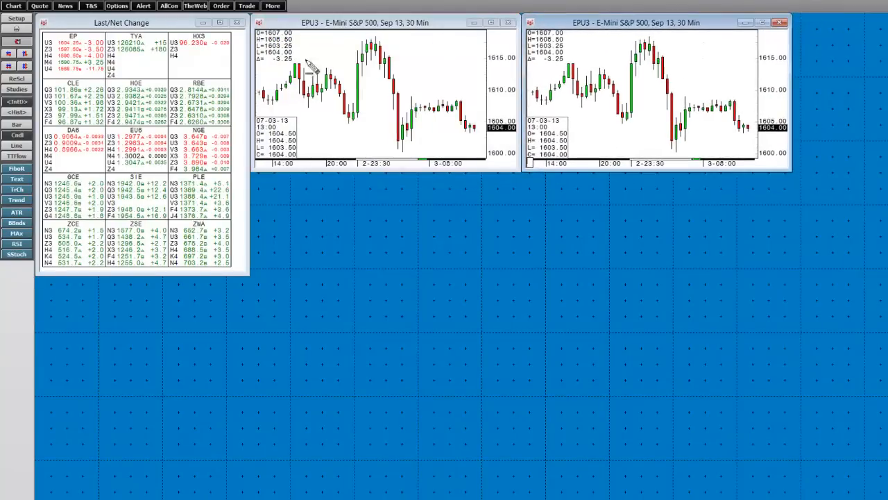
- Duplicate the second EPU3 chart and place the copy to its right as the third chart in the top row
{"action": "left_click", "coordinate": [529, 23]}
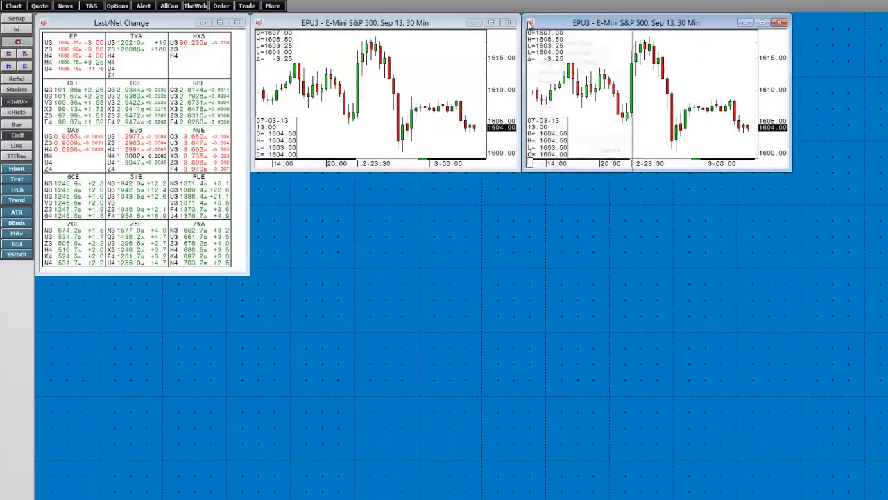
{"action": "left_click", "coordinate": [556, 33]}
{"action": "left_click_drag", "start_coordinate": [558, 31], "coordinate": [826, 27]}
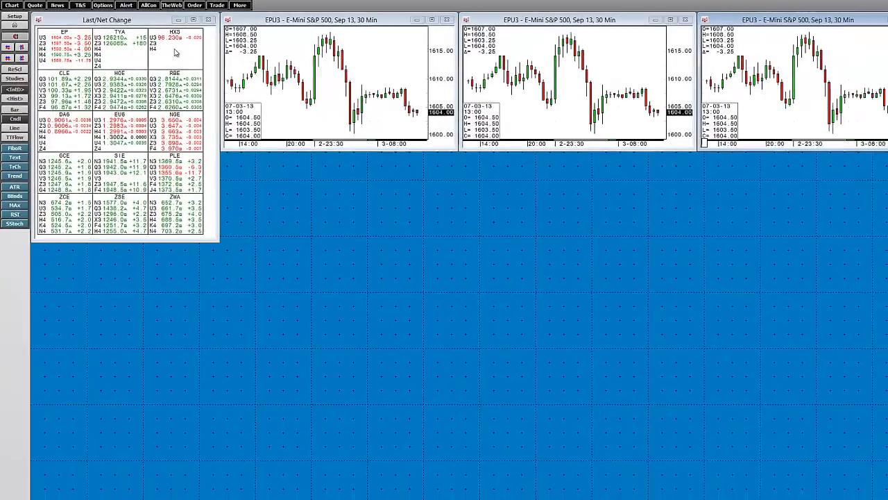
- Replicate the first EPU3 chart three times and line the copies up as a second row directly beneath the top row of charts
{"action": "left_click", "coordinate": [227, 19]}
{"action": "left_click", "coordinate": [243, 32]}
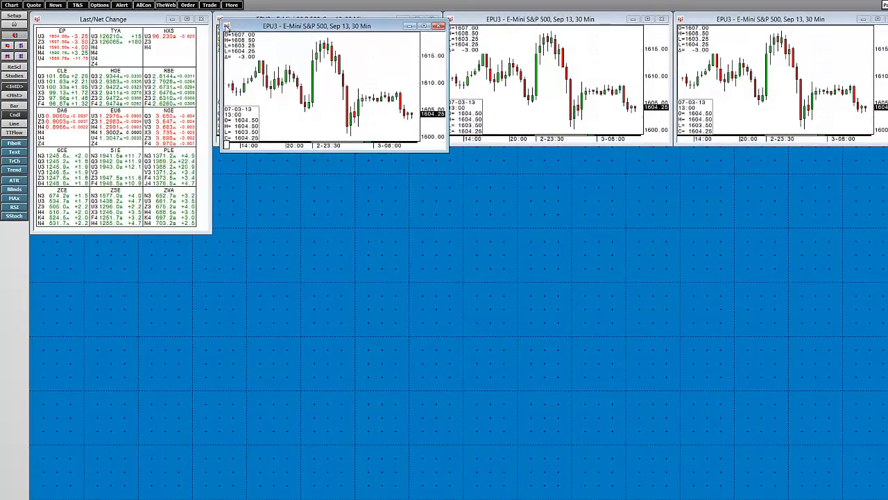
{"action": "left_click", "coordinate": [226, 27]}
{"action": "left_click", "coordinate": [245, 35]}
{"action": "left_click", "coordinate": [234, 33]}
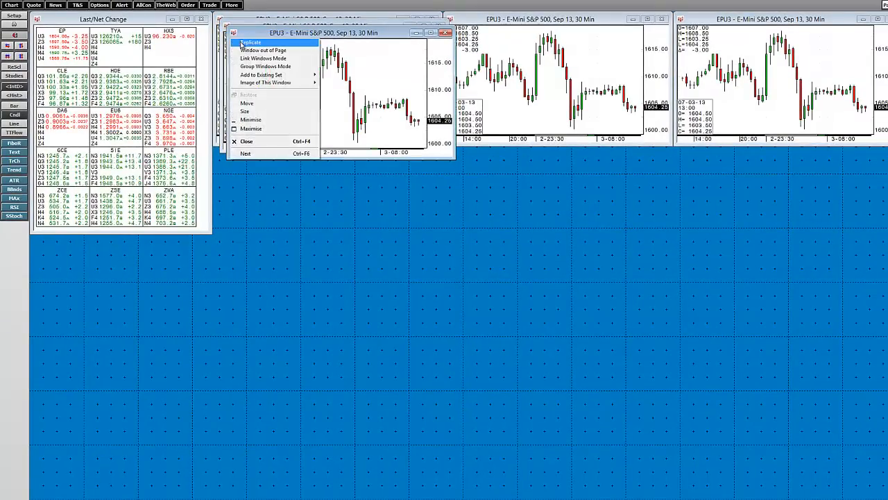
{"action": "left_click", "coordinate": [251, 43]}
{"action": "left_click_drag", "start_coordinate": [254, 33], "coordinate": [697, 154]}
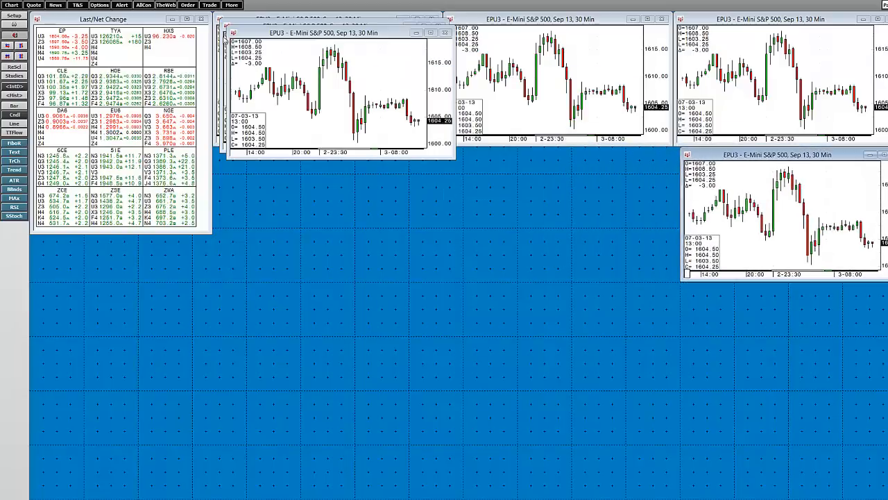
{"action": "left_click_drag", "start_coordinate": [253, 37], "coordinate": [467, 158]}
{"action": "left_click_drag", "start_coordinate": [697, 156], "coordinate": [693, 157]}
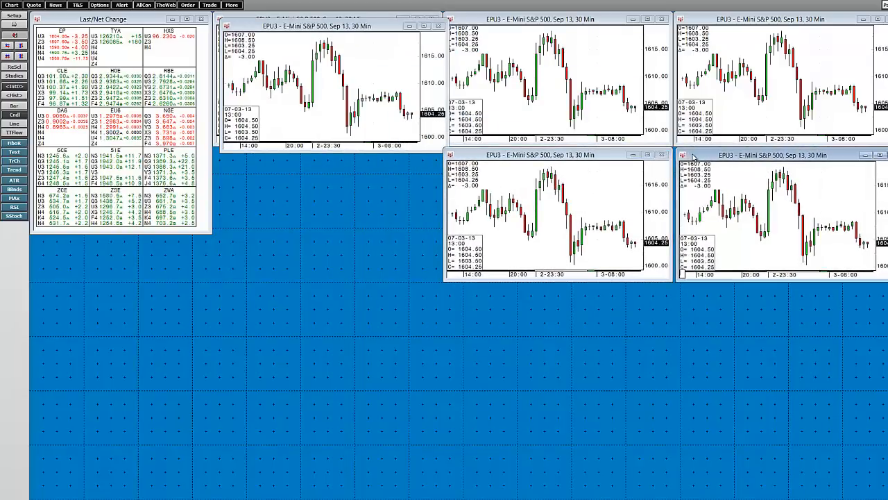
{"action": "left_click_drag", "start_coordinate": [249, 26], "coordinate": [243, 154]}
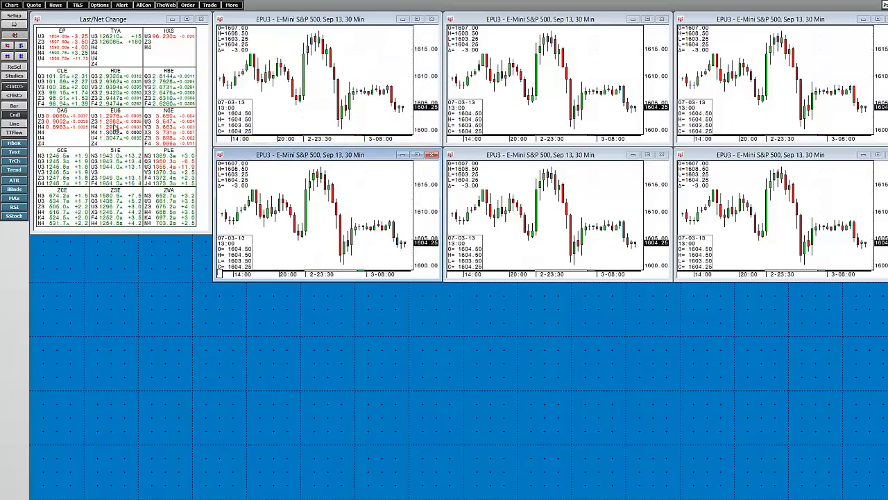
- Replicate EPU3 charts to build a third row of three, aligned directly beneath the second row
{"action": "left_click", "coordinate": [221, 155]}
{"action": "left_click", "coordinate": [236, 164]}
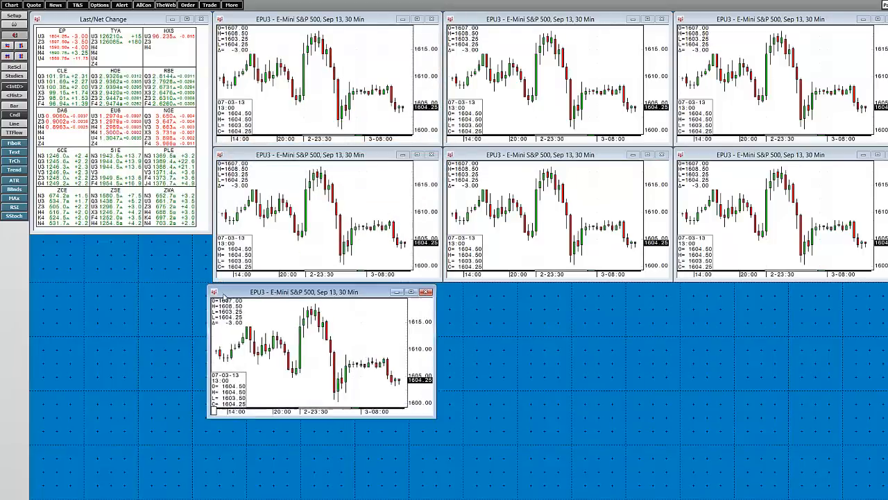
{"action": "left_click", "coordinate": [221, 155]}
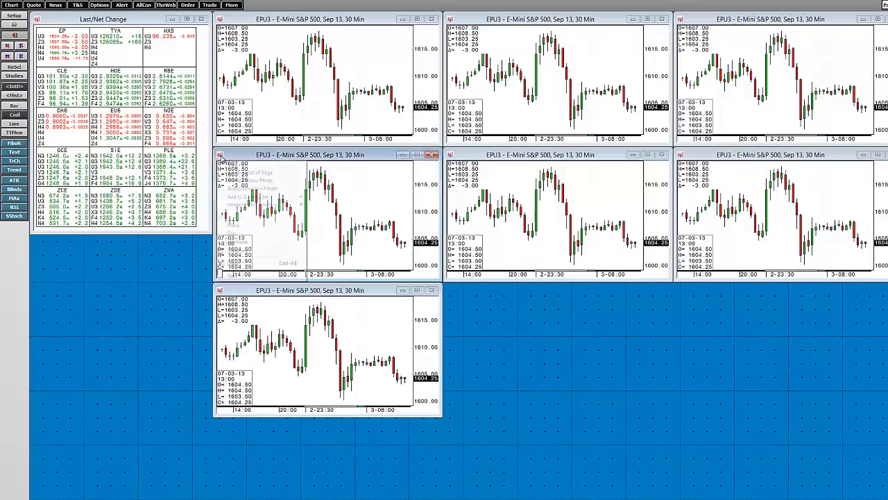
{"action": "left_click", "coordinate": [236, 164]}
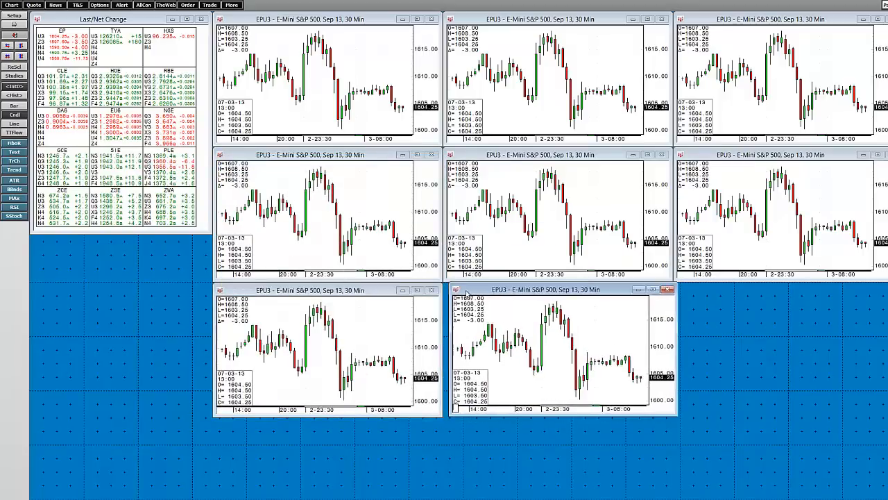
{"action": "left_click", "coordinate": [451, 290]}
{"action": "left_click", "coordinate": [467, 300]}
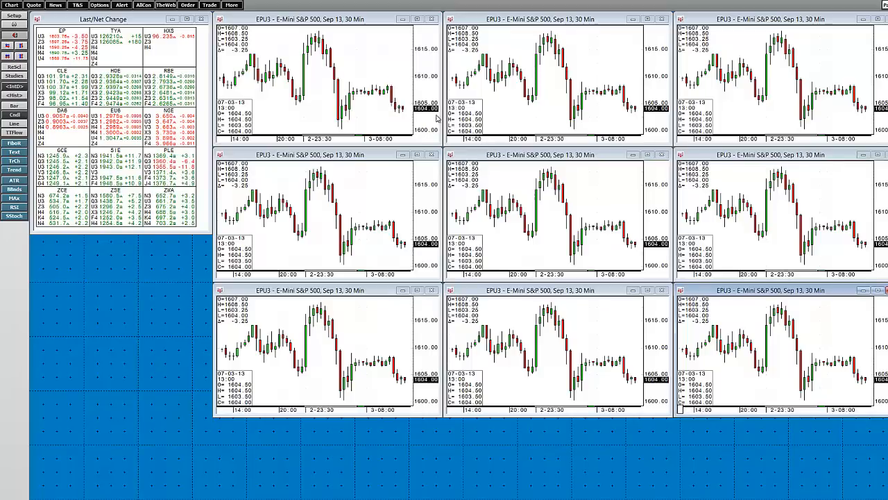
- Load TYAU3 and HXSU3 from the quote grid into the second and third charts of the top row
{"action": "left_click", "coordinate": [523, 25]}
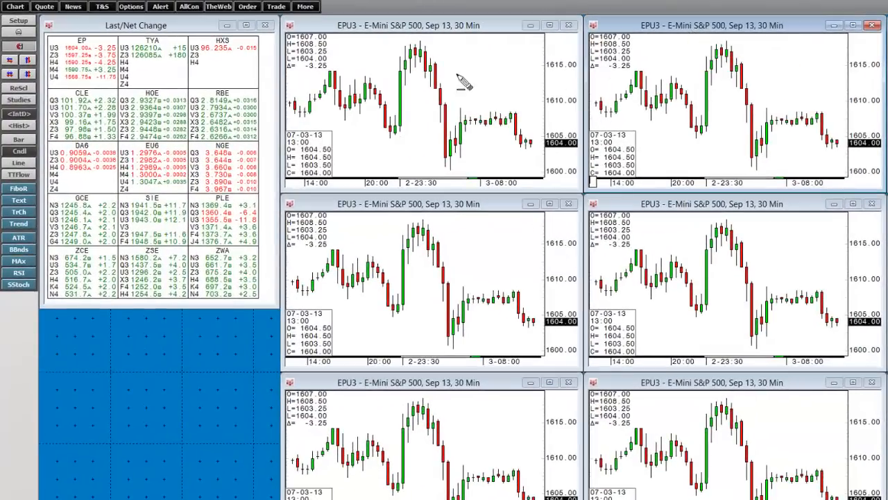
{"action": "left_click", "coordinate": [129, 28]}
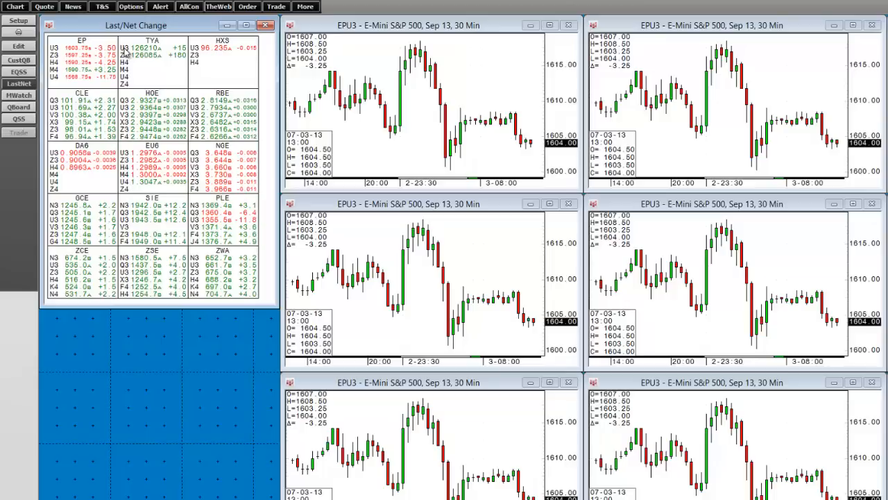
{"action": "double_click", "coordinate": [125, 52]}
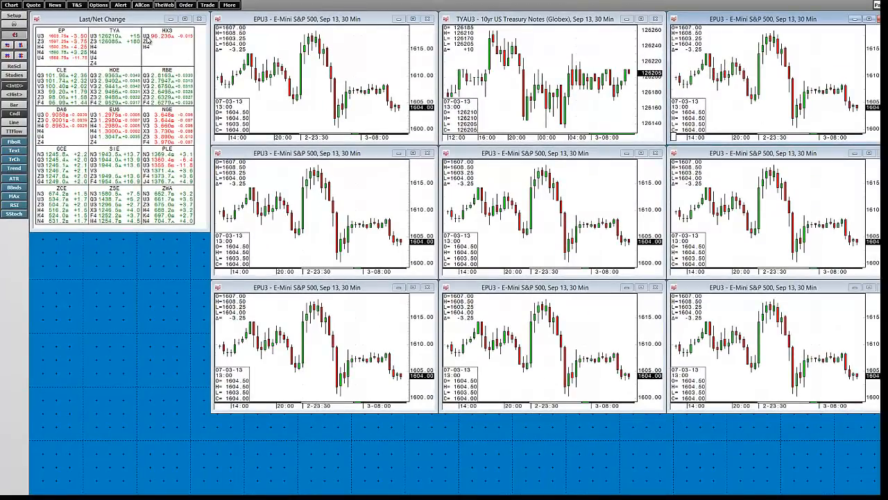
{"action": "left_click", "coordinate": [147, 40]}
{"action": "double_click", "coordinate": [147, 40]}
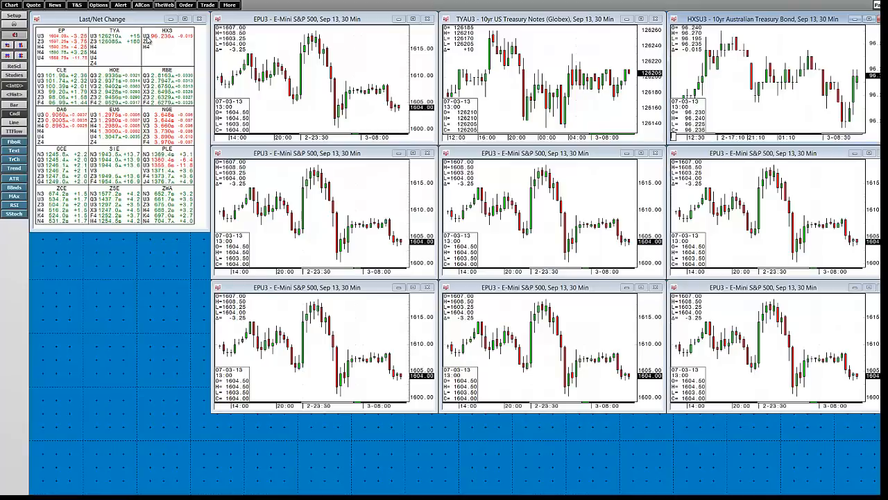
- Load CLEQ3, HOEQ3 and RBEQ3 from the quote grid into the three charts of the middle row
{"action": "left_click", "coordinate": [254, 158]}
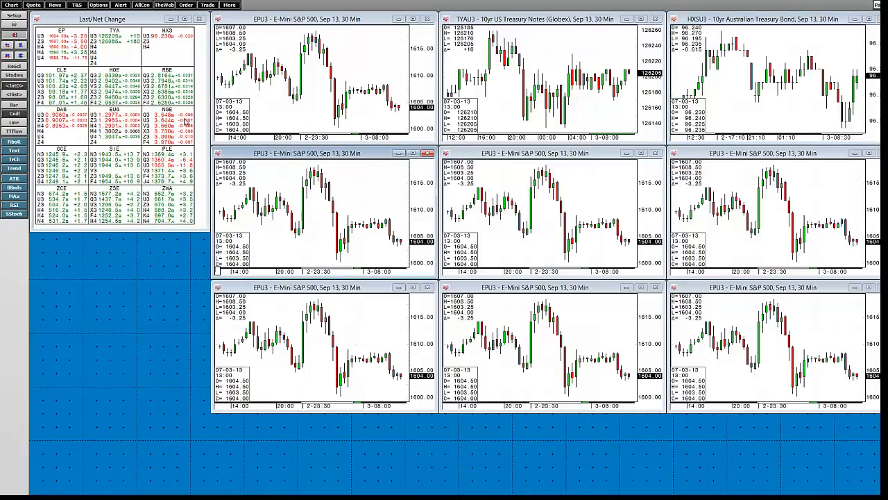
{"action": "left_click", "coordinate": [43, 81]}
{"action": "double_click", "coordinate": [42, 80]}
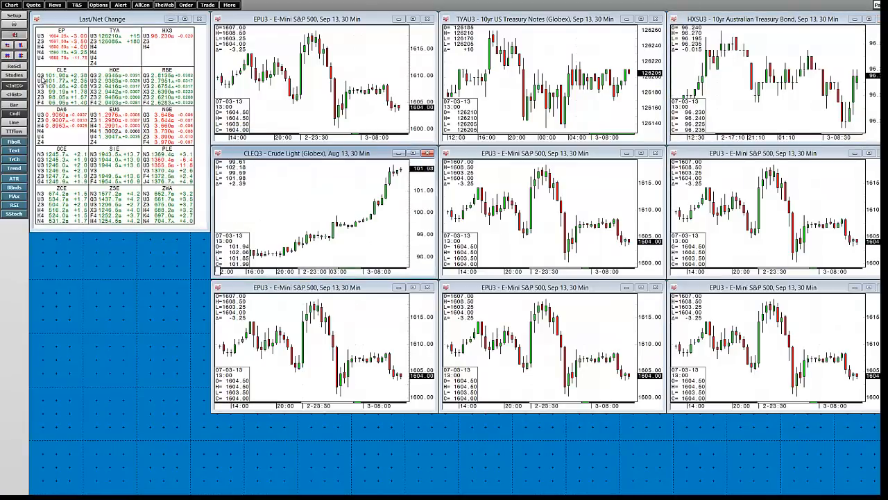
{"action": "left_click", "coordinate": [531, 185]}
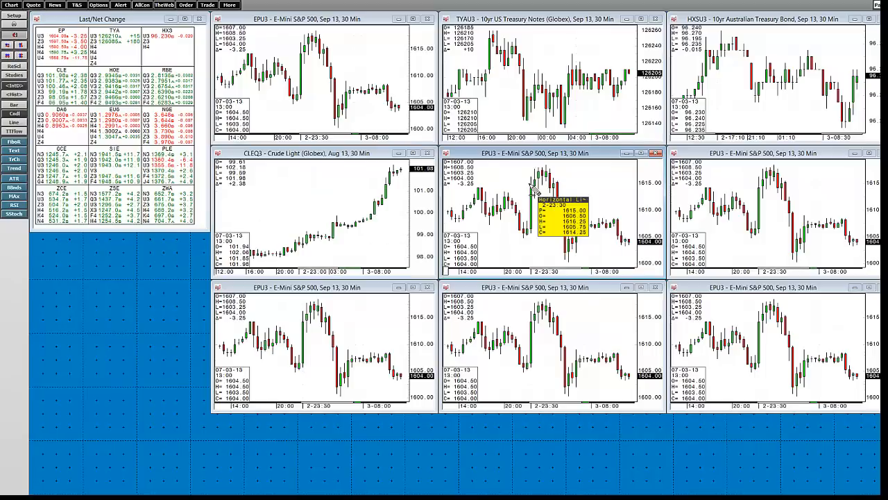
{"action": "left_click", "coordinate": [105, 80]}
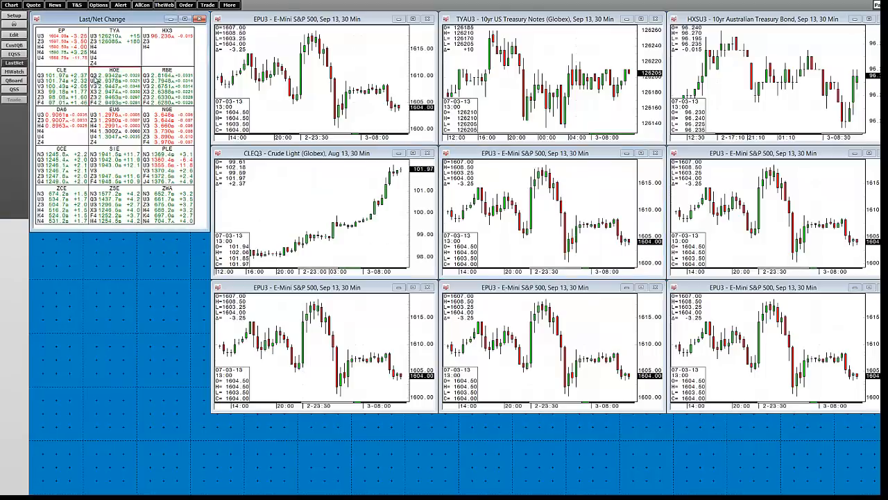
{"action": "double_click", "coordinate": [98, 81]}
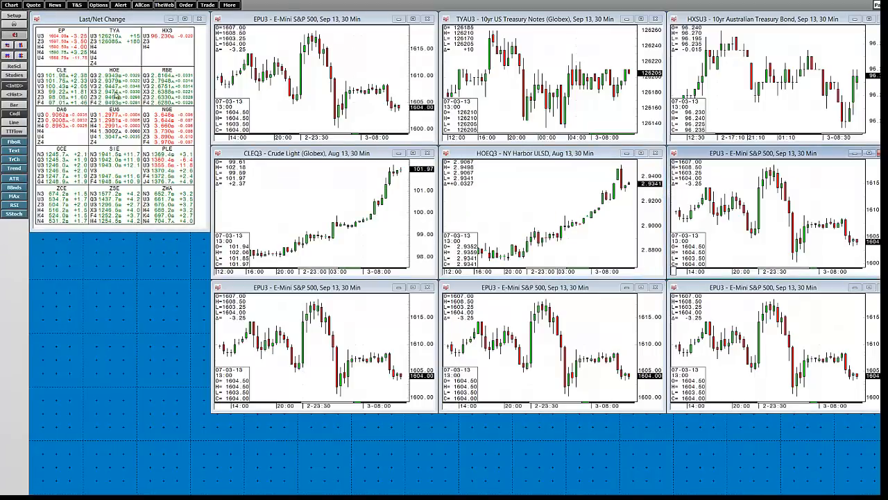
{"action": "double_click", "coordinate": [149, 77]}
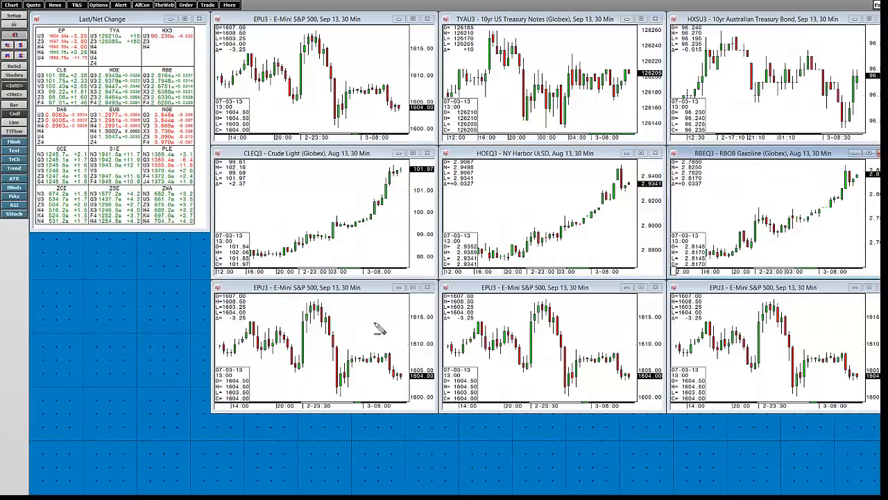
- Load DA6U3, EU6U3 and GCEQ3 from the quote grid into the three charts of the bottom row
{"action": "left_click", "coordinate": [378, 329]}
{"action": "left_click", "coordinate": [44, 119]}
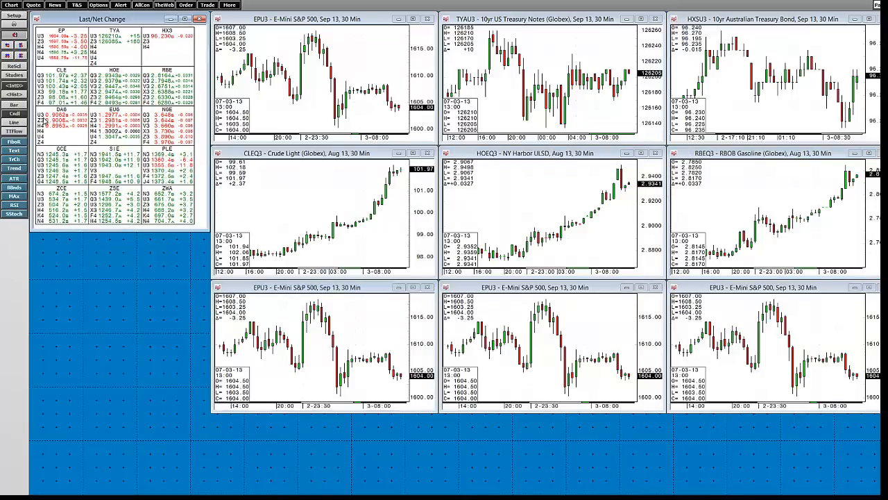
{"action": "double_click", "coordinate": [44, 119]}
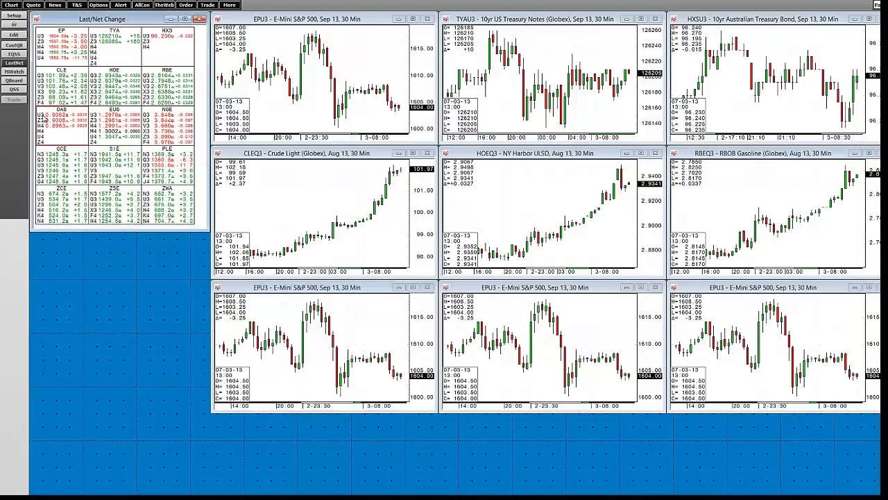
{"action": "left_click", "coordinate": [549, 386]}
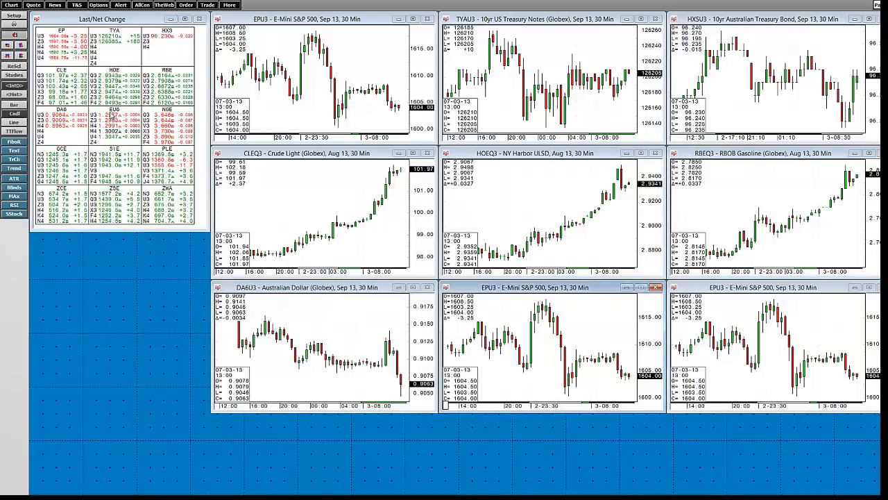
{"action": "left_click", "coordinate": [95, 118]}
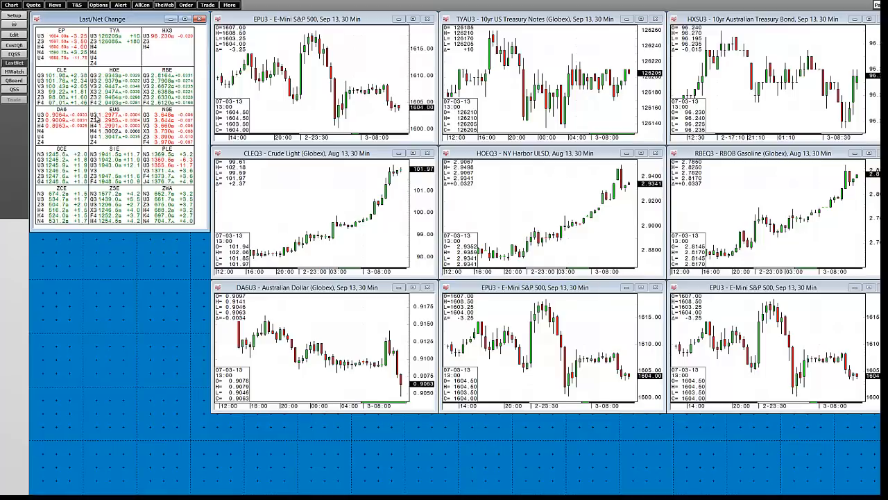
{"action": "double_click", "coordinate": [98, 121]}
{"action": "left_click", "coordinate": [697, 317]}
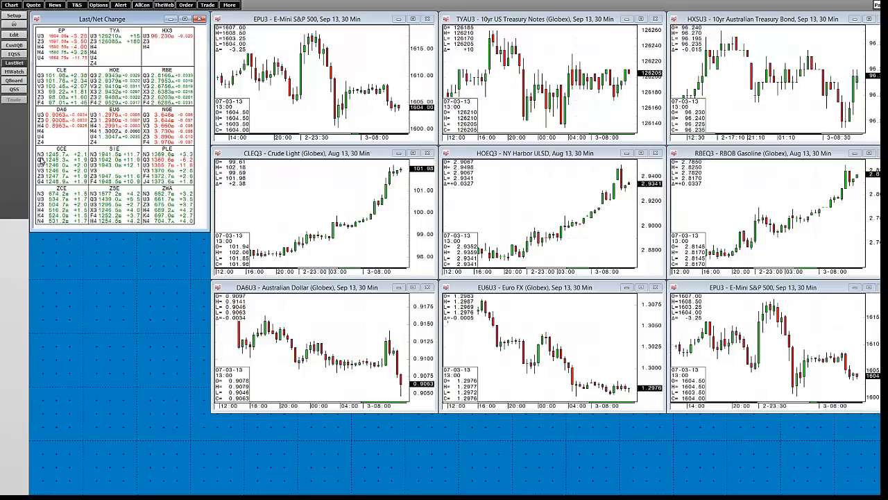
{"action": "double_click", "coordinate": [42, 160]}
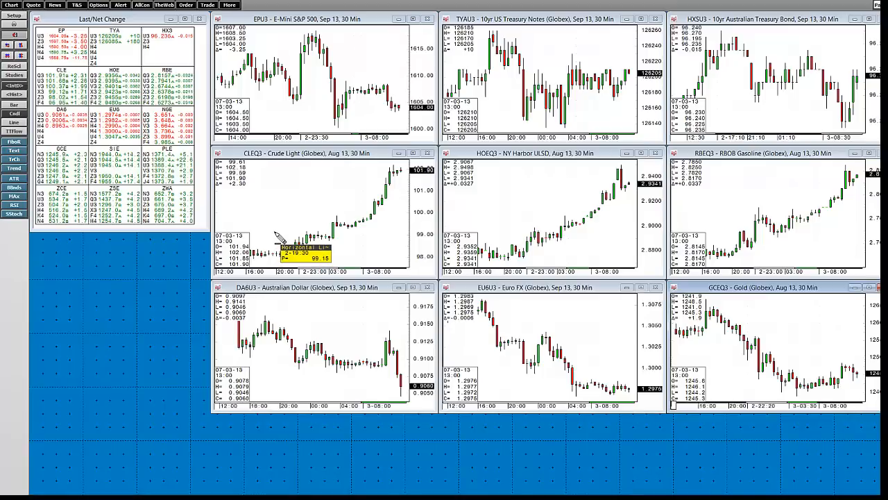
- Fill the gap beneath the quote grid with a resized copy of the CLEQ3 chart and load ZSEN3 soybeans into it
{"action": "left_click", "coordinate": [219, 156]}
{"action": "left_click", "coordinate": [233, 163]}
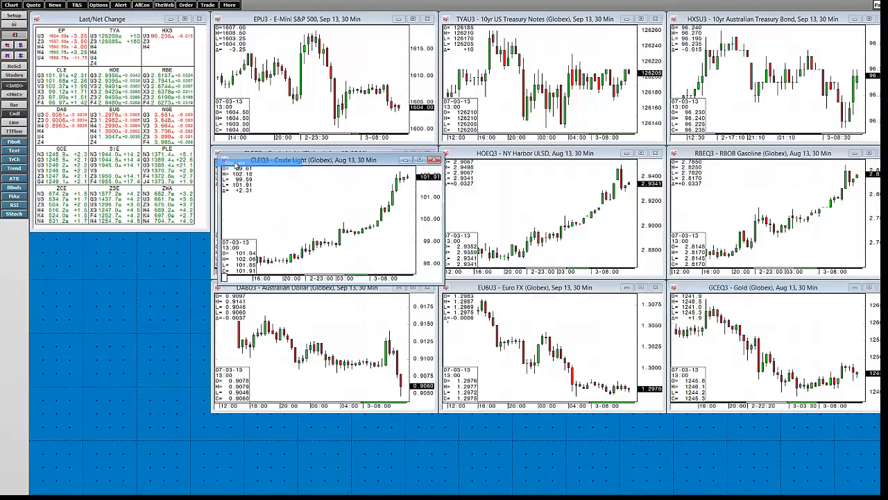
{"action": "left_click_drag", "start_coordinate": [257, 161], "coordinate": [65, 238]}
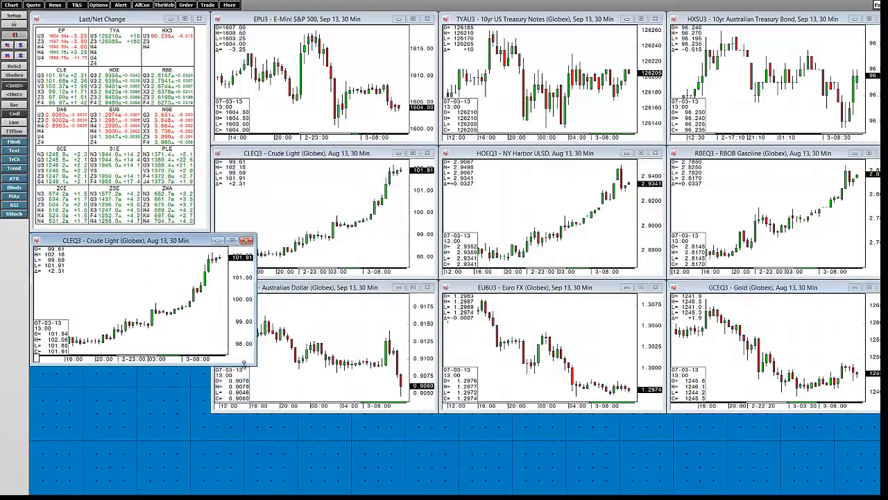
{"action": "left_click_drag", "start_coordinate": [261, 370], "coordinate": [210, 413]}
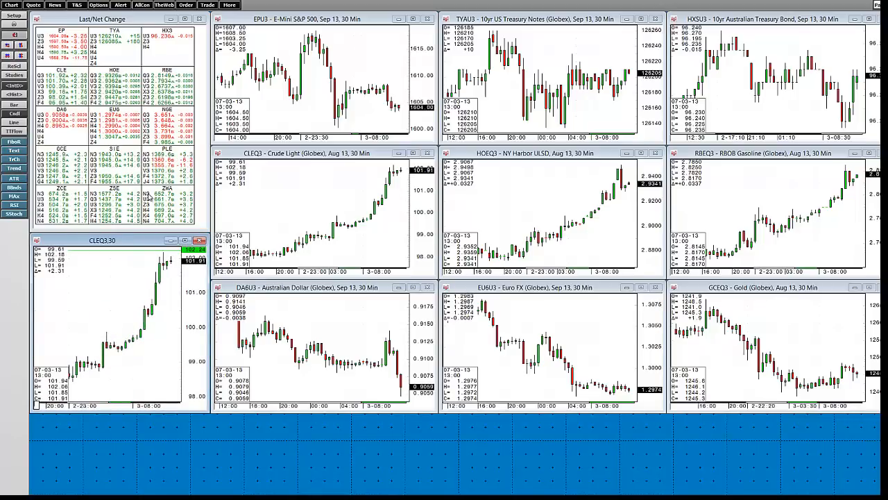
{"action": "left_click", "coordinate": [109, 194]}
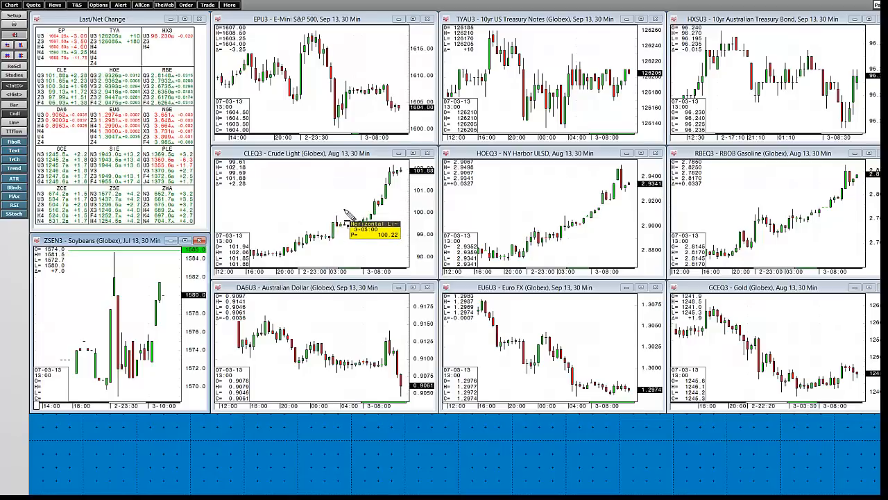
- Switch the EPU3 and CLEQ3 charts from 30-minute to daily bars
{"action": "left_click", "coordinate": [325, 121]}
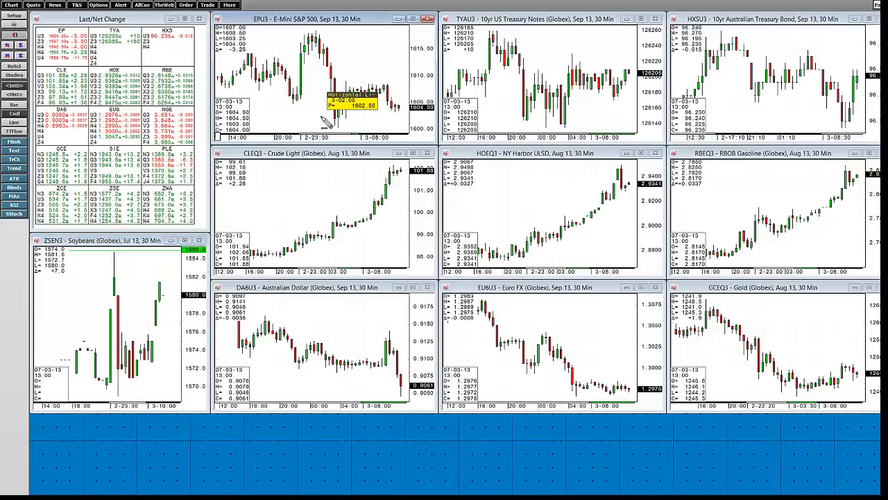
{"action": "type", "text": "d"}
{"action": "key", "text": "Return"}
{"action": "left_click", "coordinate": [320, 225]}
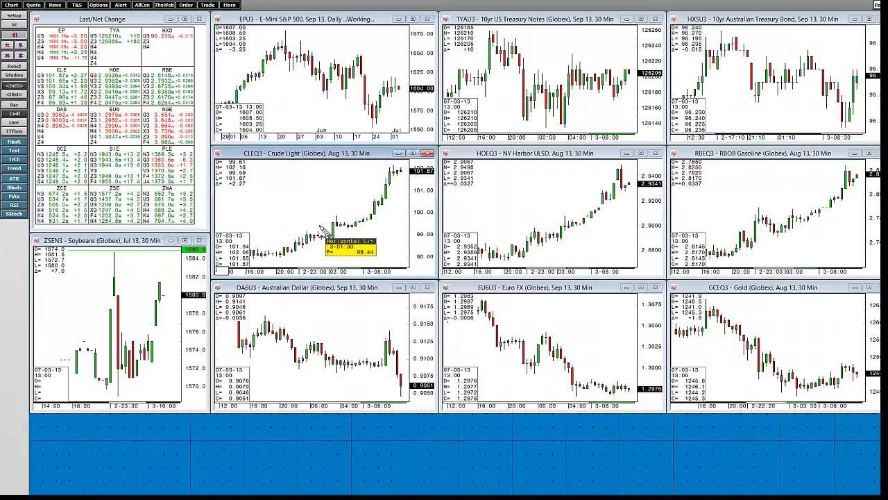
{"action": "type", "text": "d"}
{"action": "key", "text": "Return"}
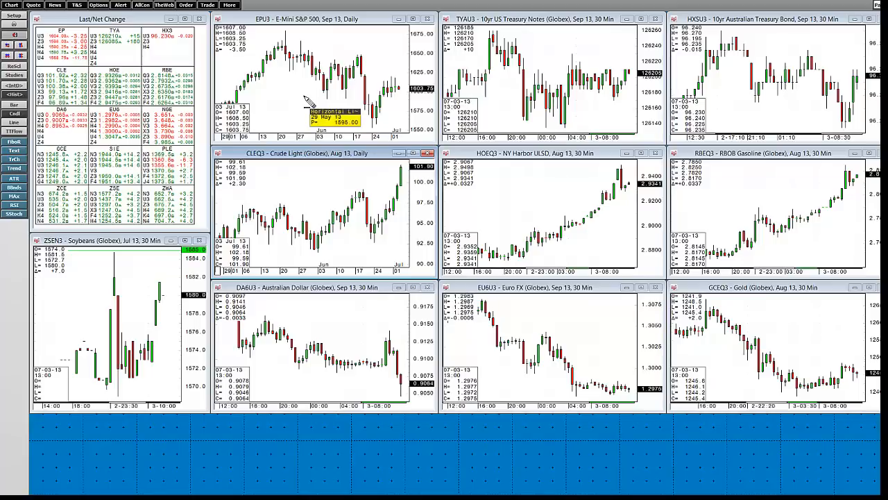
{"action": "left_click", "coordinate": [307, 101]}
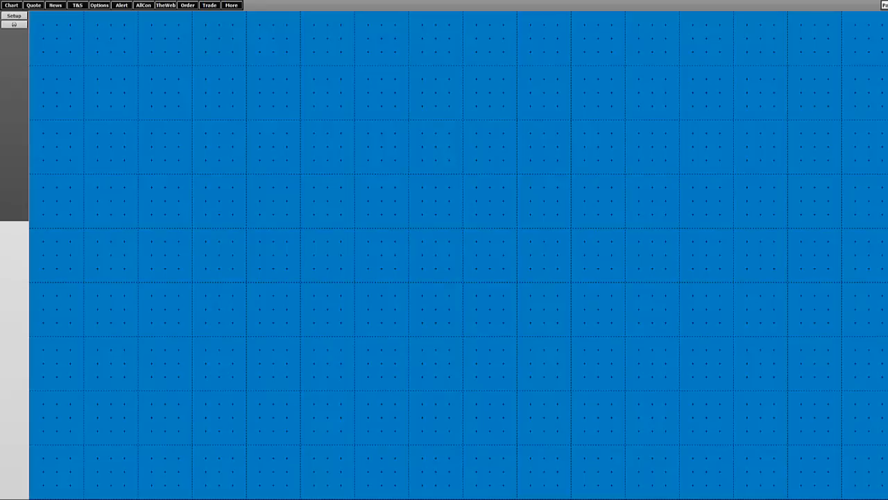
- Add a Last/Net Change quote window to the empty page
{"action": "left_click", "coordinate": [40, 18]}
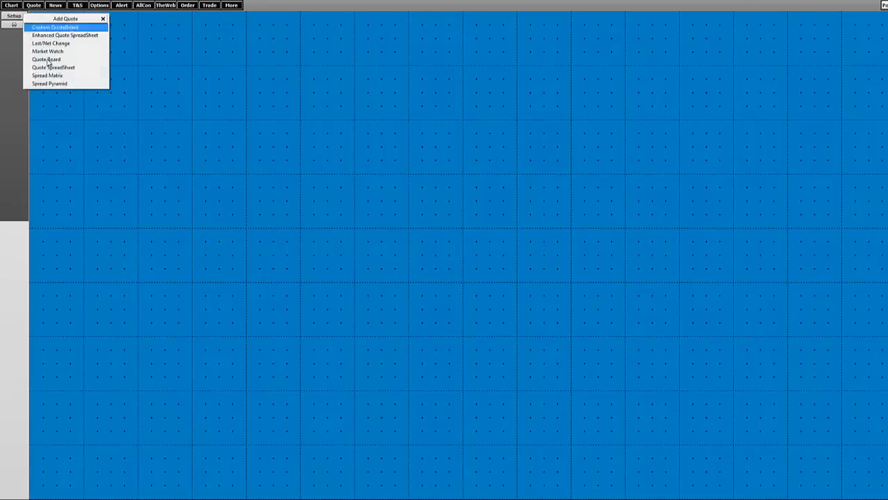
{"action": "left_click", "coordinate": [48, 44]}
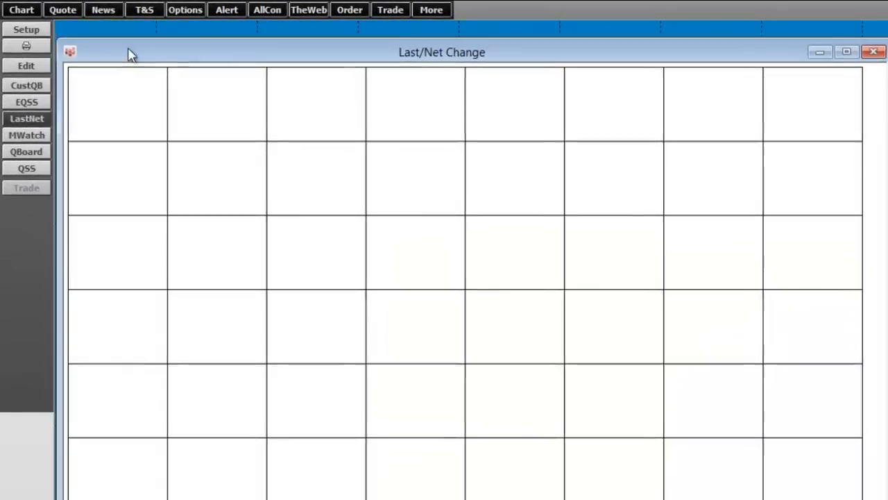
- Shrink the quote window to a three-column, five-row grid in the page's corner and enter USA in the first row's third cell
{"action": "left_click_drag", "start_coordinate": [127, 50], "coordinate": [126, 43]}
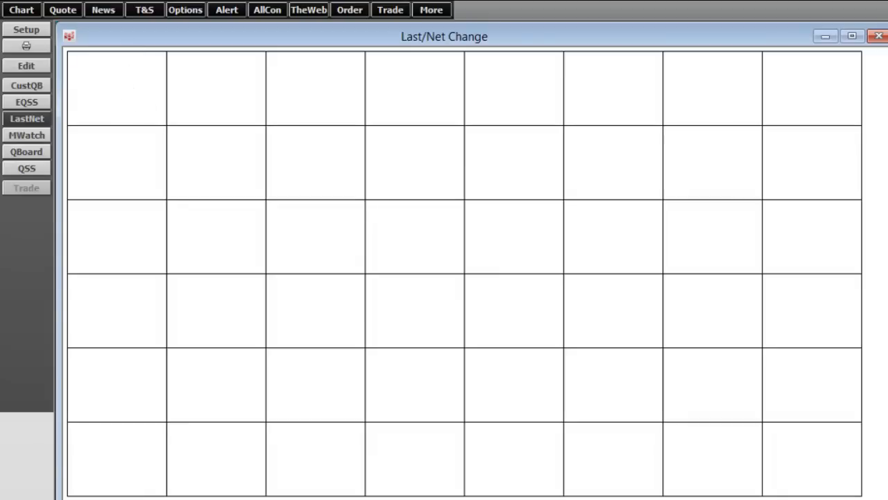
{"action": "left_click_drag", "start_coordinate": [762, 497], "coordinate": [379, 423]}
{"action": "left_click", "coordinate": [136, 97]}
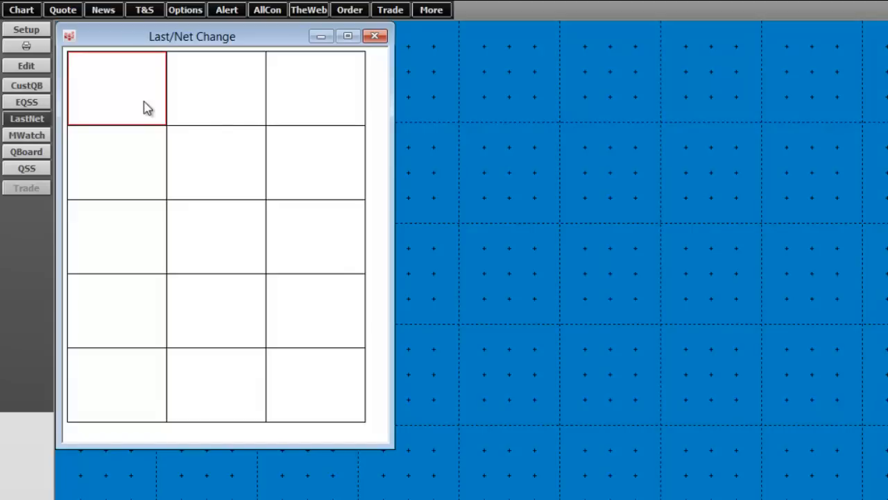
{"action": "key", "text": "Right"}
{"action": "key", "text": "Right"}
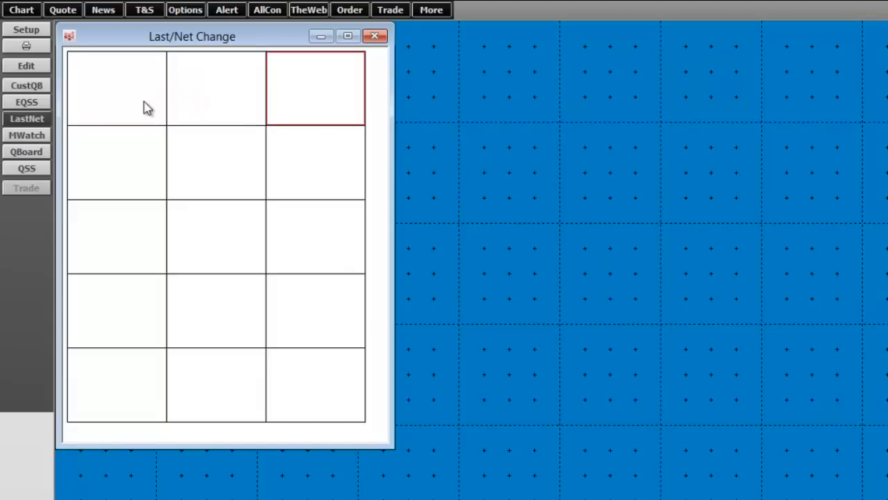
{"action": "type", "text": "USA"}
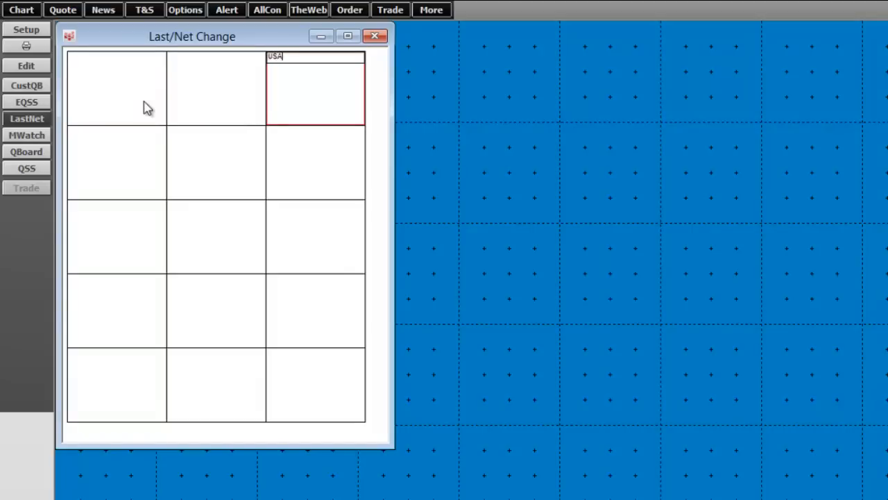
{"action": "key", "text": "Return"}
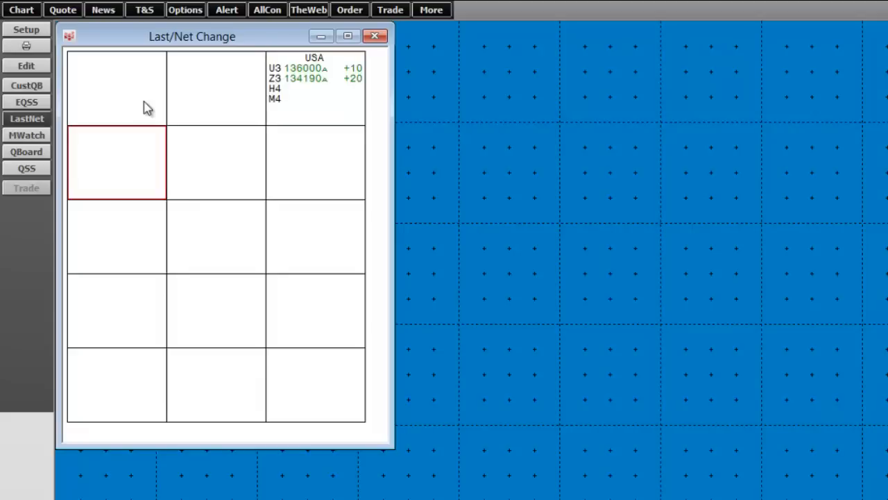
- Enter TYA in the second cell and FVA in the first cell of the quote grid's first row
{"action": "key", "text": "Right"}
{"action": "key", "text": "Up"}
{"action": "type", "text": "T"}
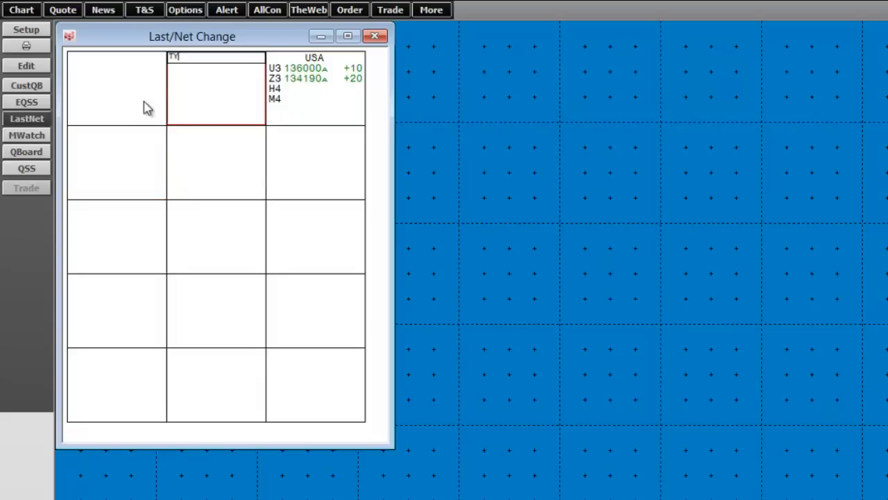
{"action": "type", "text": "YA"}
{"action": "key", "text": "Return"}
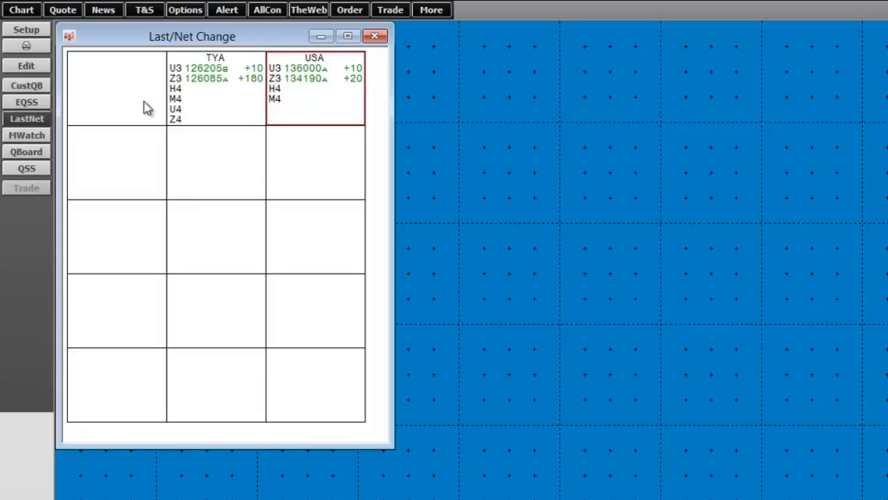
{"action": "key", "text": "Left"}
{"action": "key", "text": "Left"}
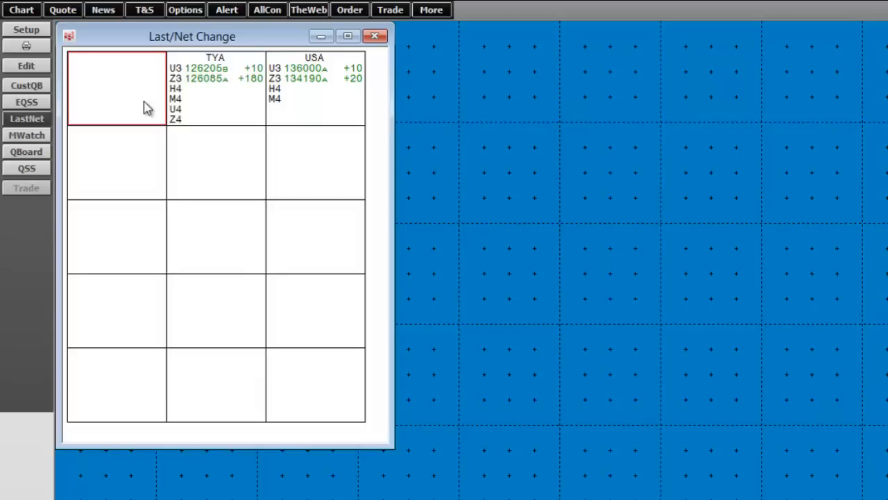
{"action": "type", "text": "FVA"}
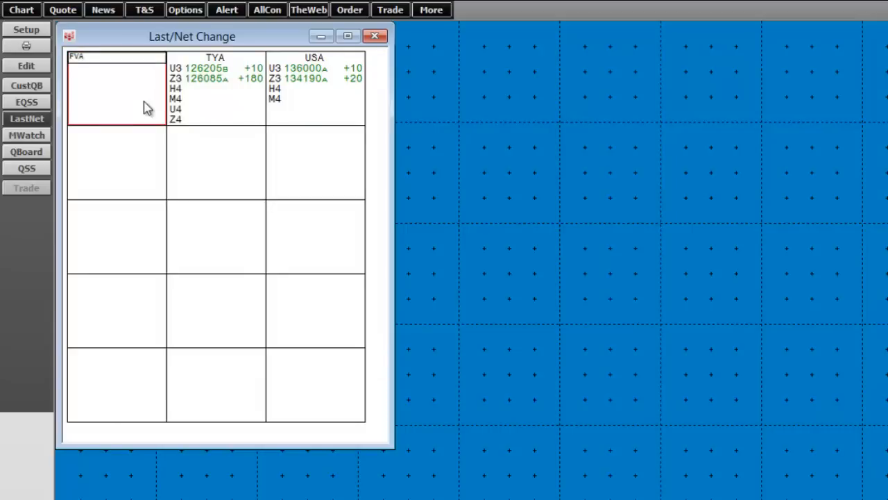
{"action": "key", "text": "Return"}
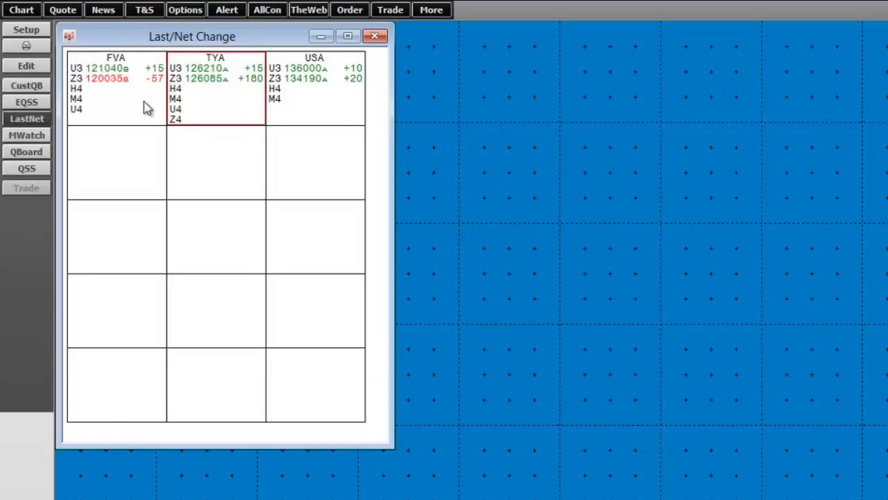
- Enter HTS and HXS in the first two cells of the quote grid's second row
{"action": "left_click", "coordinate": [121, 171]}
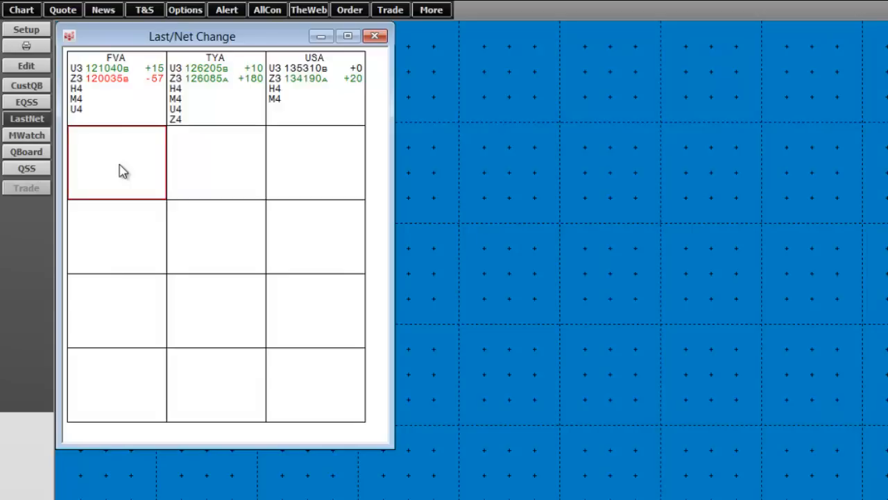
{"action": "type", "text": "HT"}
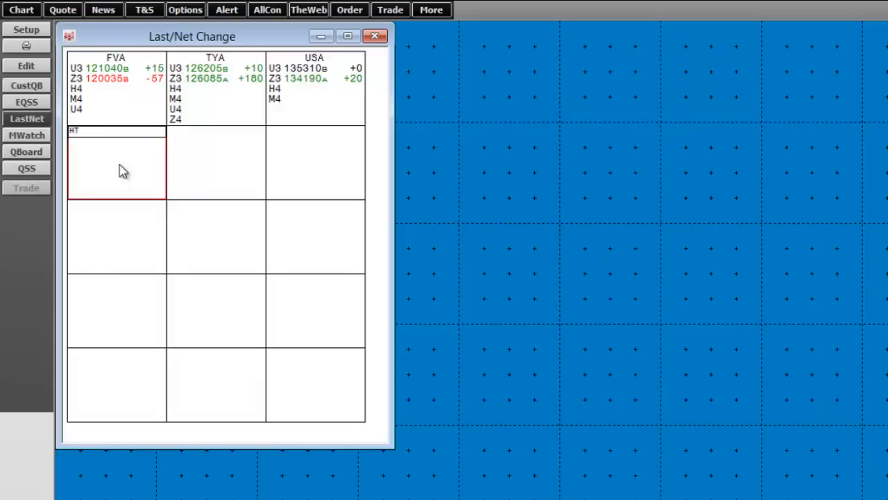
{"action": "type", "text": "S"}
{"action": "key", "text": "Return"}
{"action": "type", "text": "HXS"}
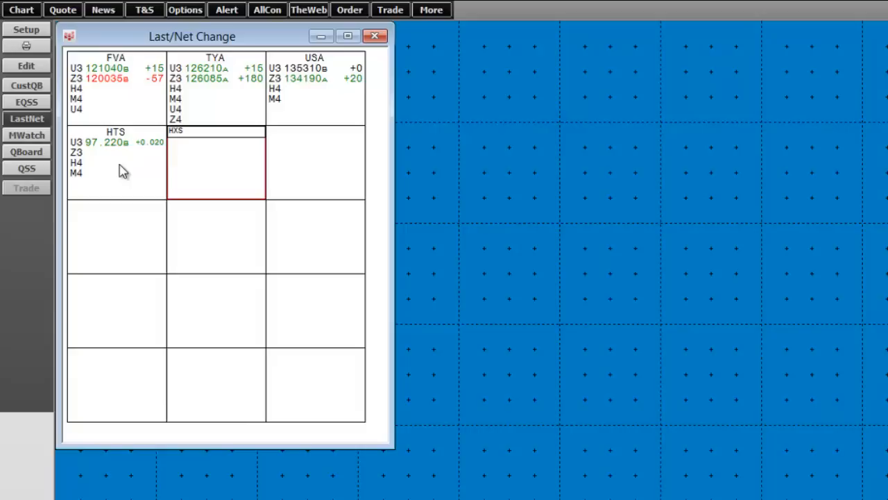
{"action": "key", "text": "Return"}
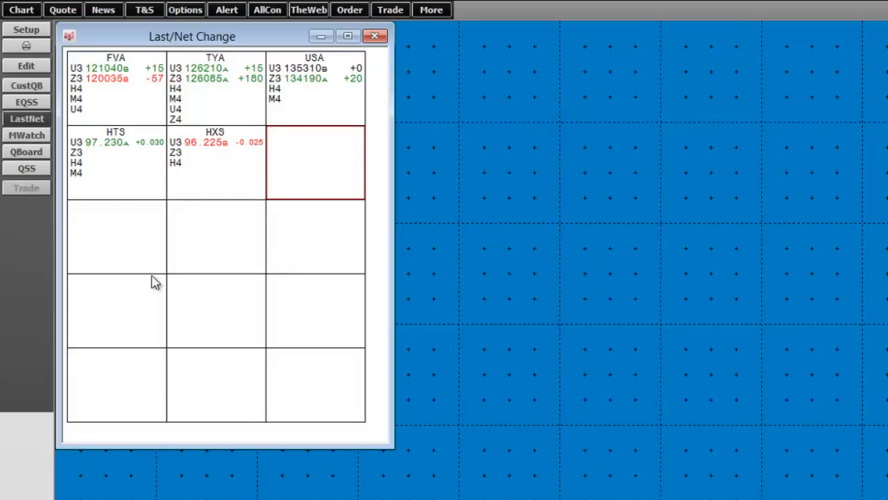
- Enter DA6 and EU6 in the first two cells of the quote grid's third row
{"action": "left_click", "coordinate": [124, 247]}
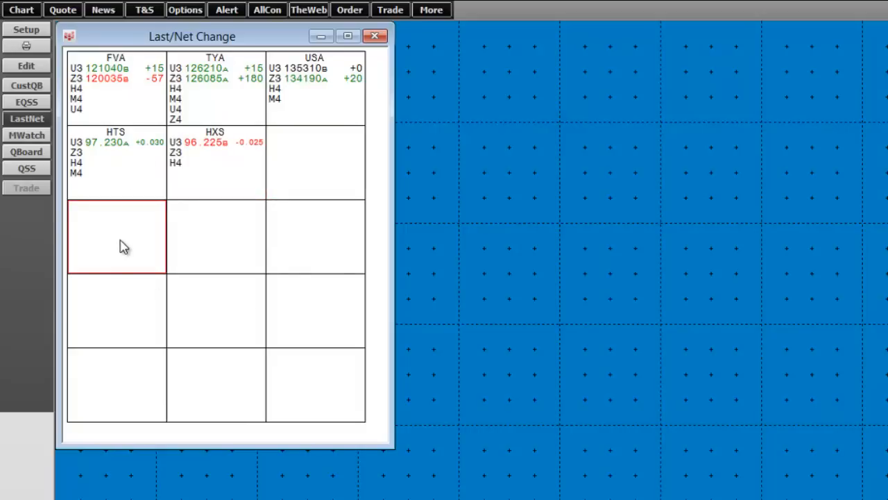
{"action": "type", "text": "DA6"}
{"action": "key", "text": "Return"}
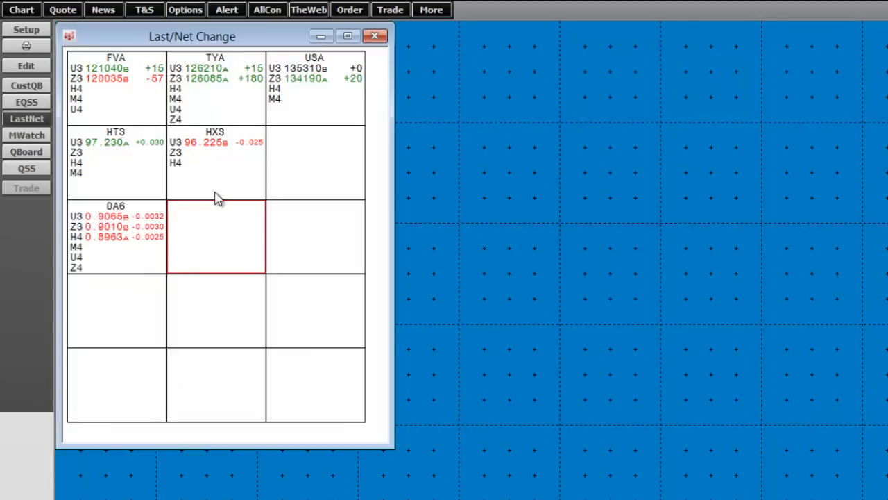
{"action": "type", "text": "EU"}
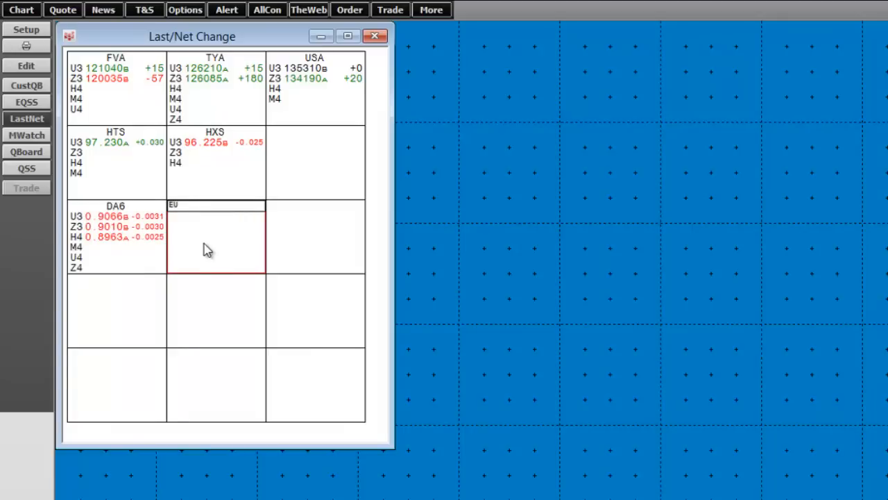
{"action": "type", "text": "6"}
{"action": "key", "text": "Return"}
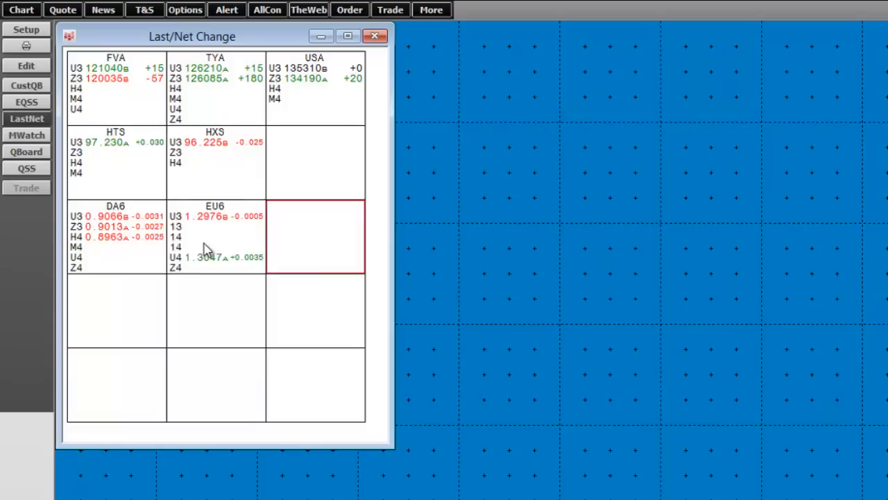
- Enter EP in the second row's last cell and shrink the quote window to three rows
{"action": "left_click", "coordinate": [322, 176]}
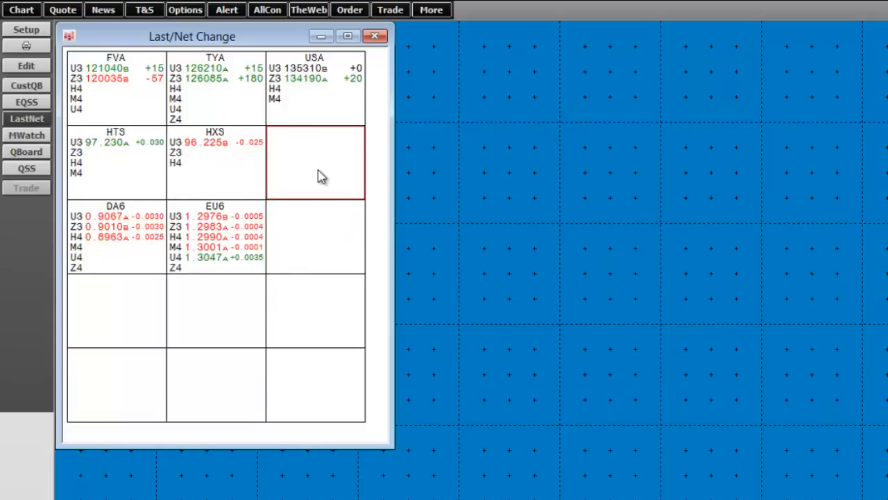
{"action": "type", "text": "EP"}
{"action": "key", "text": "Return"}
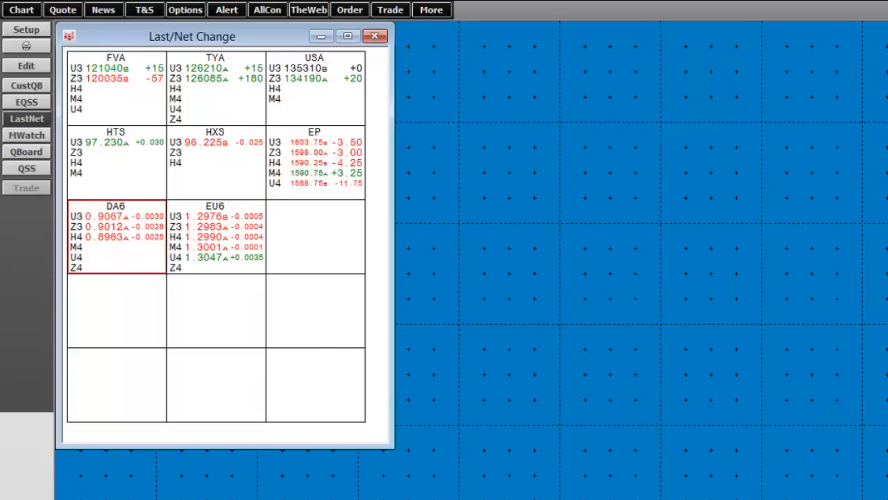
{"action": "left_click_drag", "start_coordinate": [400, 448], "coordinate": [381, 294]}
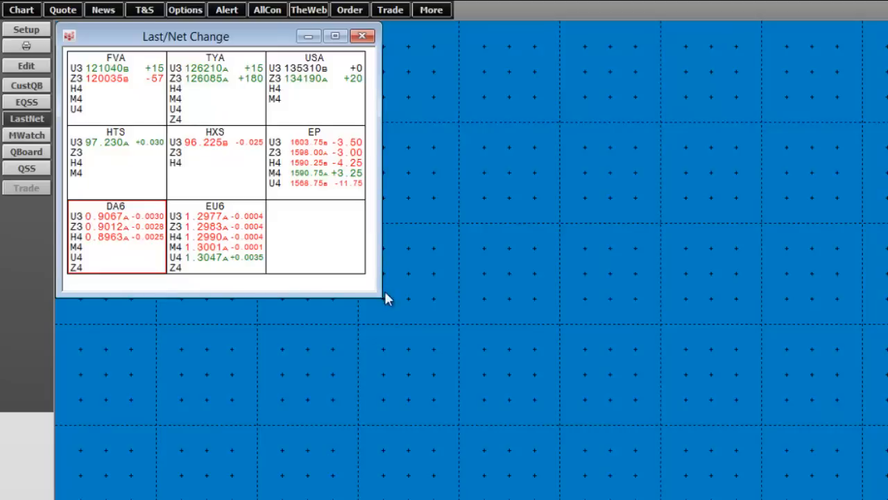
{"action": "left_click", "coordinate": [129, 39]}
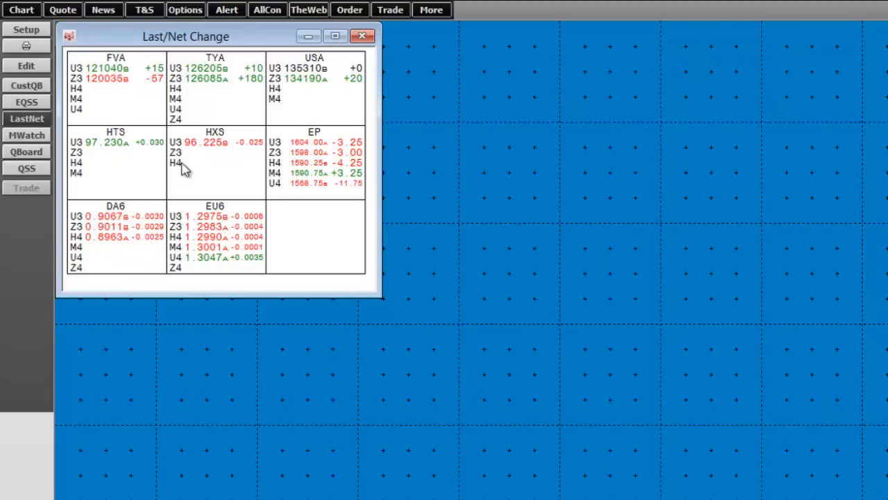
- Open a TYAU3 chart from the quote grid and shrink it to a small chart beside the grid
{"action": "double_click", "coordinate": [175, 71]}
{"action": "left_click_drag", "start_coordinate": [79, 39], "coordinate": [544, 166]}
{"action": "left_click", "coordinate": [722, 327]}
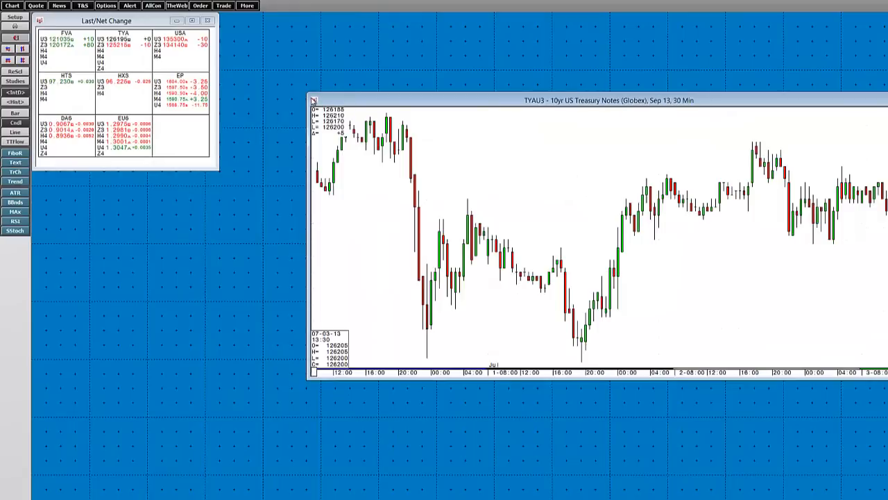
{"action": "mouse_move", "coordinate": [304, 91]}
{"action": "left_mouse_down"}
{"action": "mouse_move", "coordinate": [607, 183]}
{"action": "mouse_move", "coordinate": [631, 209]}
{"action": "mouse_move", "coordinate": [621, 213]}
{"action": "mouse_move", "coordinate": [95, 22]}
{"action": "mouse_move", "coordinate": [577, 27]}
{"action": "left_mouse_up"}
- Place a copy of the TYAU3 chart next to it in the top row and load USA into the copy
{"action": "left_click", "coordinate": [227, 22]}
{"action": "left_click", "coordinate": [239, 148]}
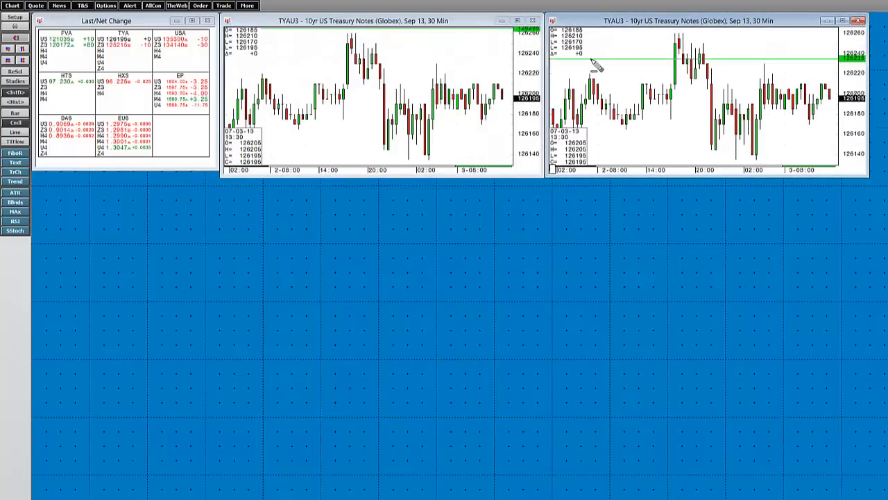
{"action": "type", "text": "usa"}
{"action": "key", "text": "Return"}
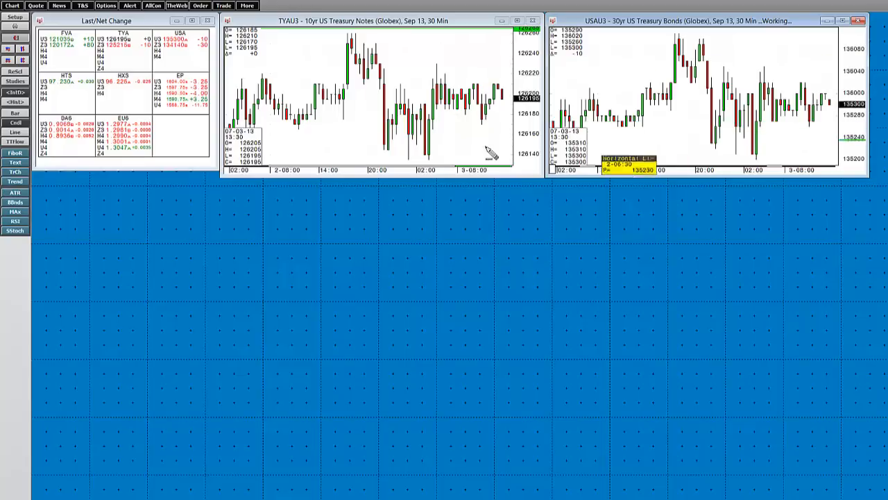
- Place two more copies of the TYAU3 chart as a second row directly beneath the TYAU3 and USAU3 charts
{"action": "left_click", "coordinate": [228, 21]}
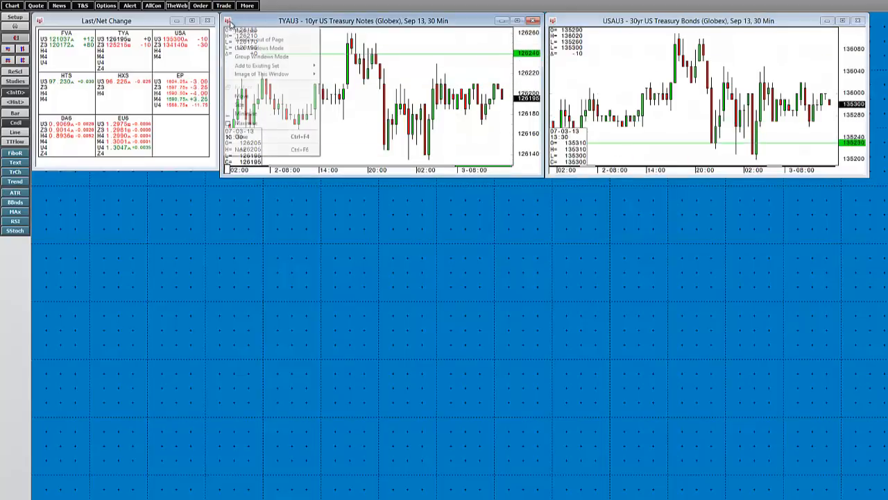
{"action": "left_click", "coordinate": [252, 32]}
{"action": "mouse_move", "coordinate": [266, 31]}
{"action": "left_mouse_down"}
{"action": "mouse_move", "coordinate": [257, 67]}
{"action": "mouse_move", "coordinate": [262, 193]}
{"action": "left_mouse_up"}
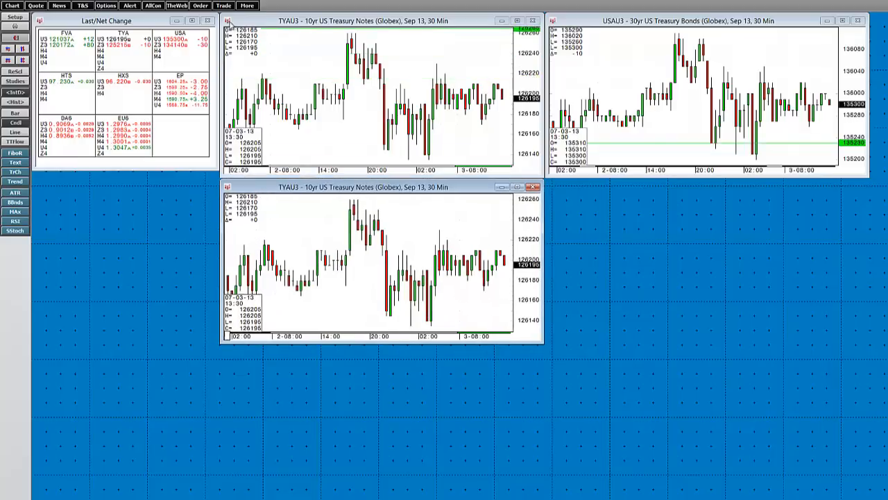
{"action": "left_click", "coordinate": [228, 22]}
{"action": "left_click", "coordinate": [254, 37]}
{"action": "mouse_move", "coordinate": [263, 33]}
{"action": "left_mouse_down"}
{"action": "mouse_move", "coordinate": [592, 176]}
{"action": "mouse_move", "coordinate": [577, 195]}
{"action": "left_mouse_up"}
- Load HTS into the first chart and HXS into the second chart of the second row
{"action": "left_click", "coordinate": [347, 287]}
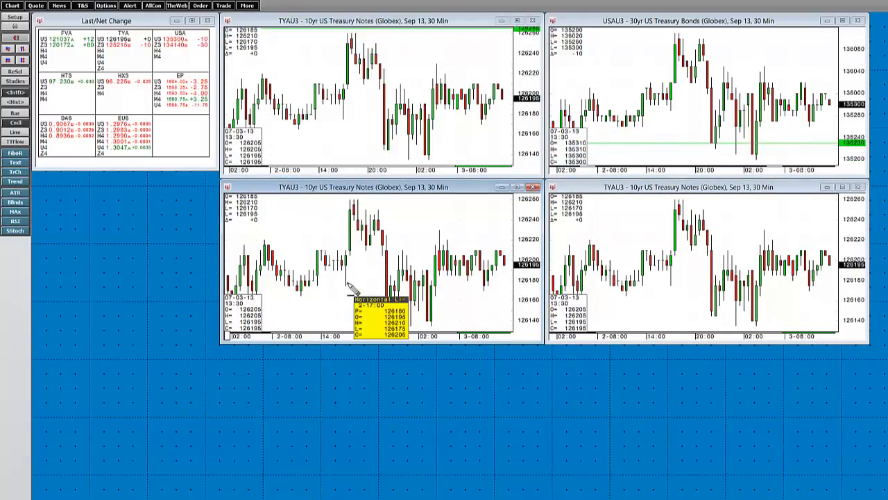
{"action": "type", "text": "hts"}
{"action": "key", "text": "Return"}
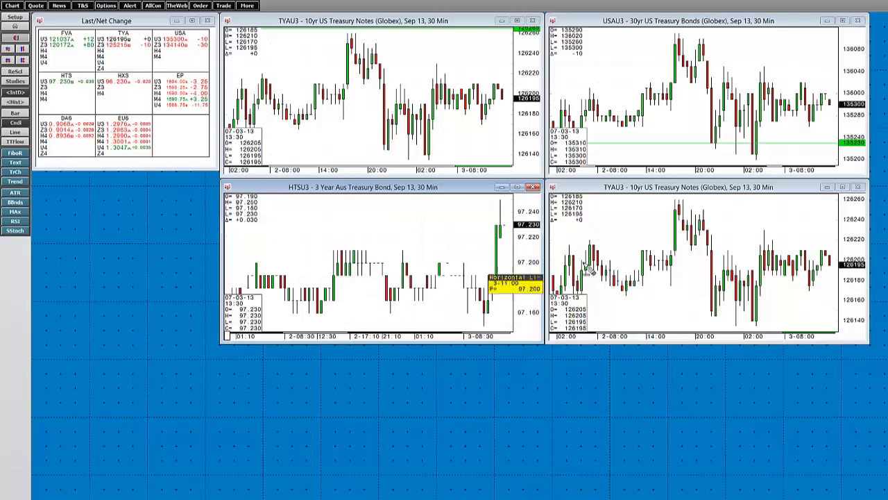
{"action": "left_click", "coordinate": [594, 259]}
{"action": "mouse_move", "coordinate": [598, 265]}
{"action": "type", "text": "hxs"}
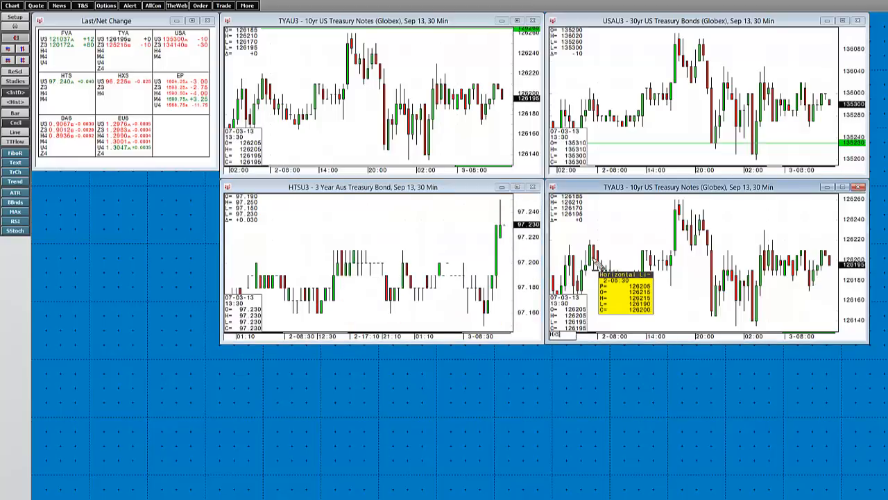
{"action": "key", "text": "Return"}
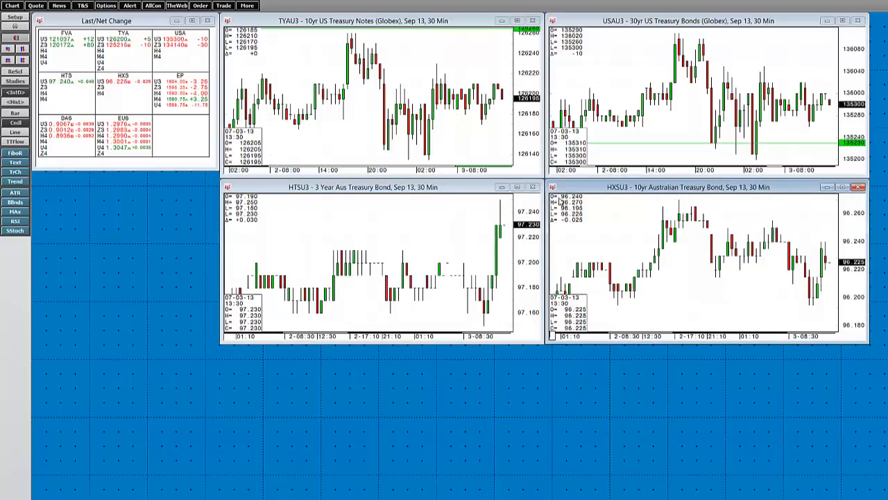
- Copy the HXSU3 and HTSU3 charts and place each copy beneath its original as a third row
{"action": "left_click", "coordinate": [553, 187]}
{"action": "left_click", "coordinate": [565, 197]}
{"action": "left_click_drag", "start_coordinate": [559, 192], "coordinate": [557, 352]}
{"action": "left_click", "coordinate": [227, 188]}
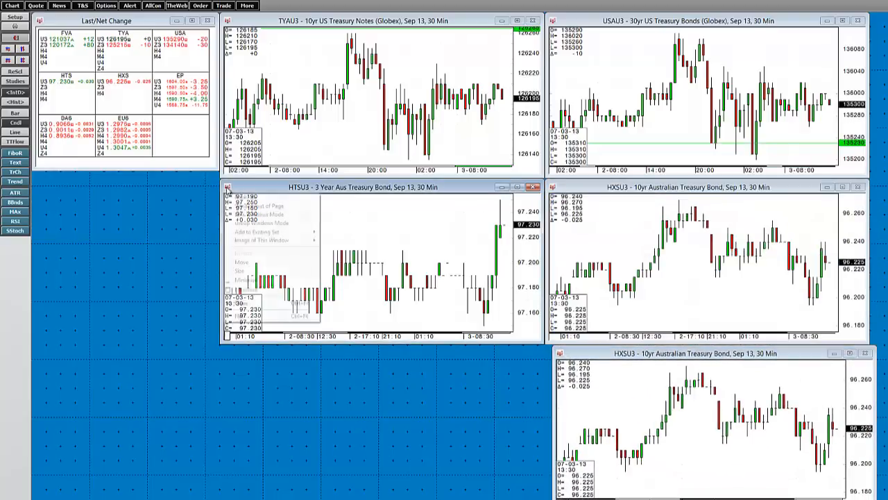
{"action": "left_click", "coordinate": [269, 197]}
{"action": "left_click_drag", "start_coordinate": [271, 196], "coordinate": [271, 355]}
- Narrow the third-row HXSU3 chart from its inner side and close the HTSU3 chart in the third row
{"action": "left_click", "coordinate": [572, 423]}
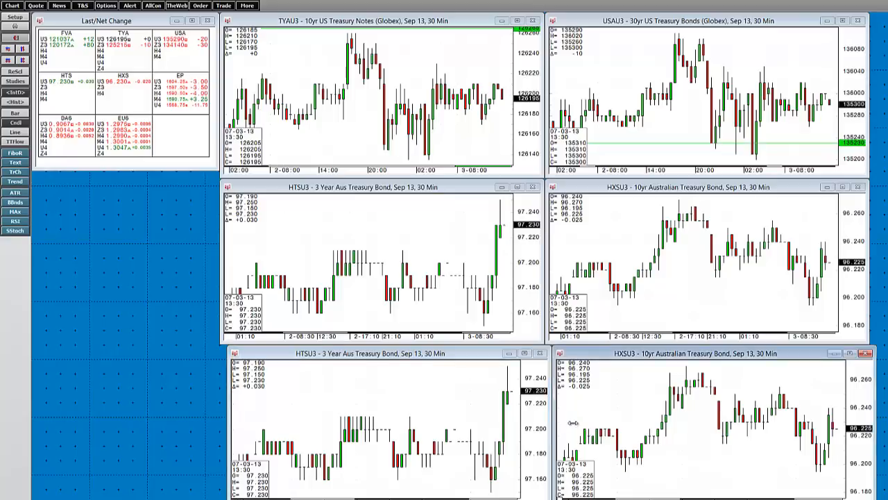
{"action": "left_click_drag", "start_coordinate": [574, 423], "coordinate": [626, 420]}
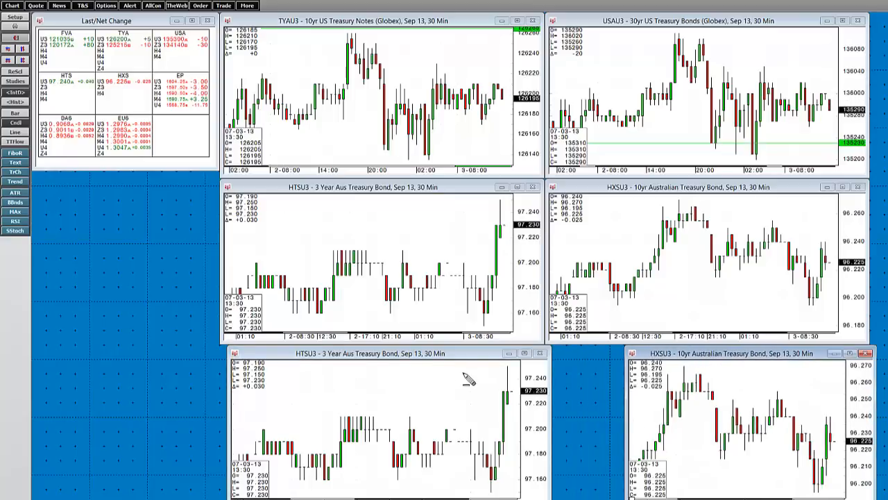
{"action": "left_click_drag", "start_coordinate": [240, 354], "coordinate": [306, 354]}
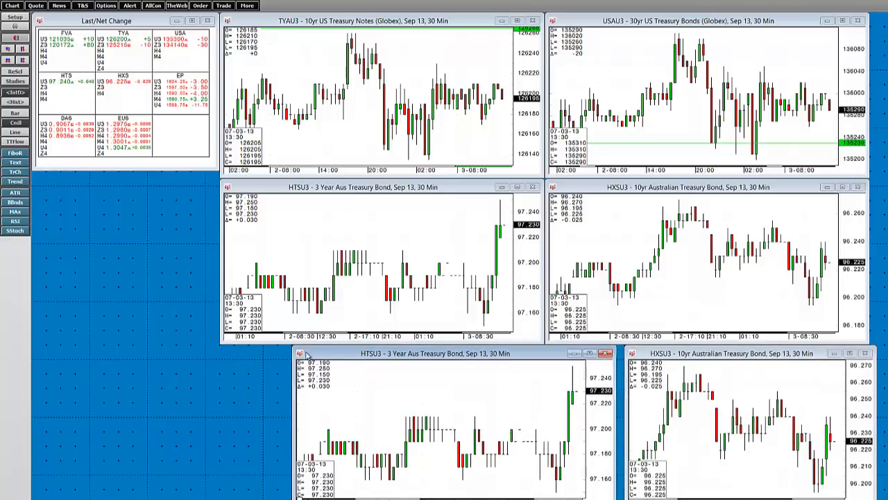
{"action": "left_click", "coordinate": [608, 354]}
- Replicate the narrowed HXSU3 chart and place the copy directly beside it in the third row
{"action": "left_click", "coordinate": [632, 353]}
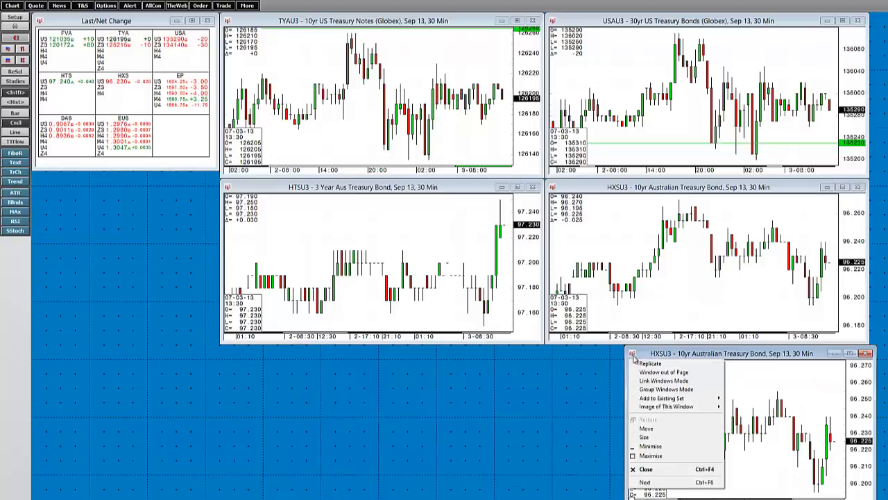
{"action": "left_click", "coordinate": [643, 364]}
{"action": "left_click_drag", "start_coordinate": [693, 368], "coordinate": [438, 361]}
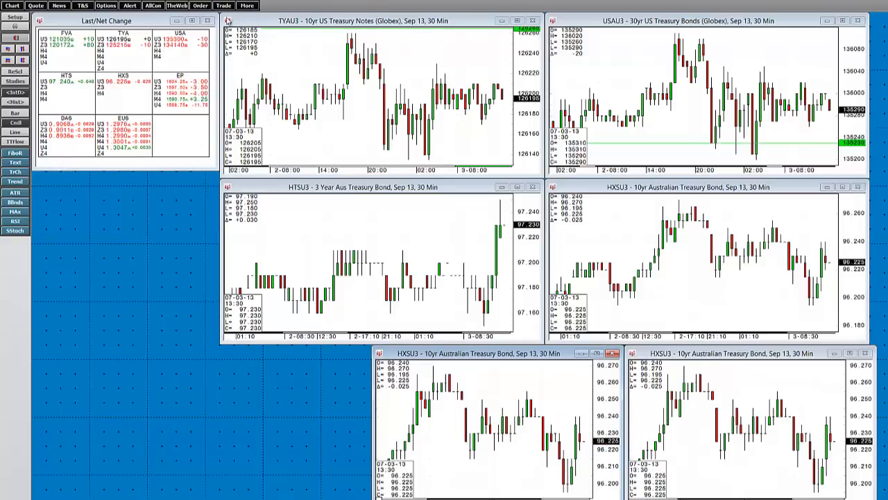
- Add an HXSU3 price ladder trading window to the page and place it beneath the quote grid
{"action": "left_click", "coordinate": [227, 21]}
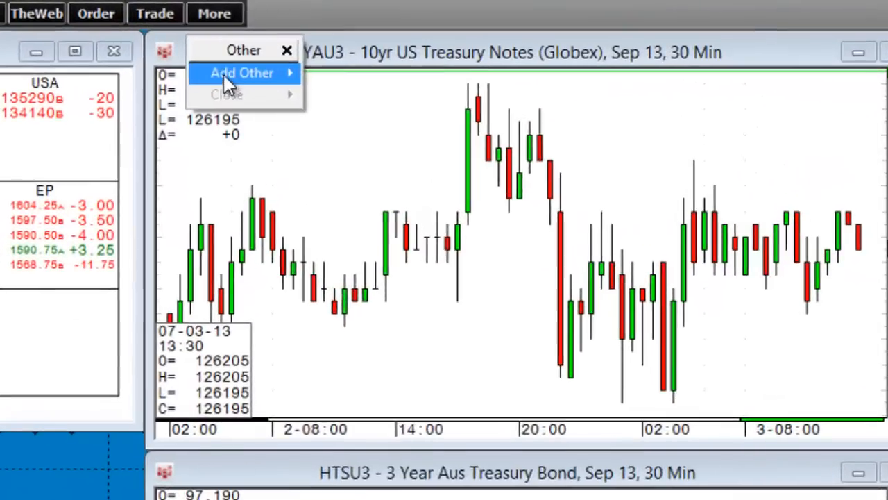
{"action": "mouse_move", "coordinate": [224, 75]}
{"action": "left_click", "coordinate": [381, 99]}
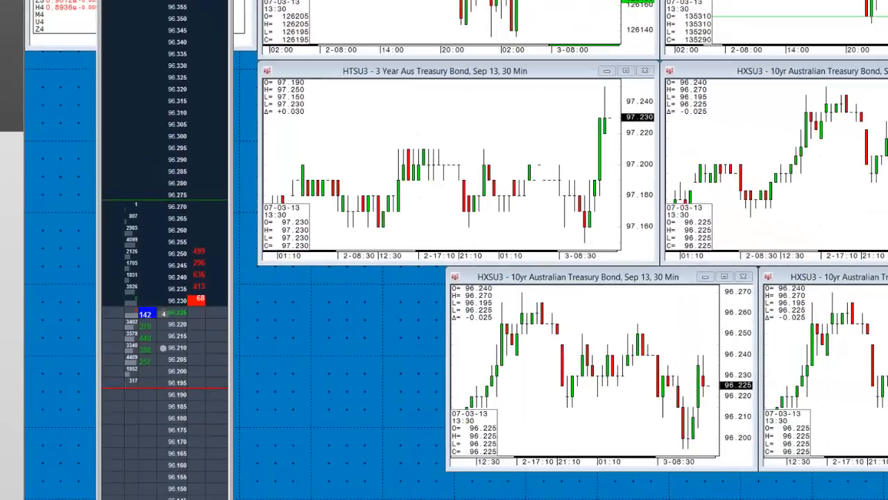
{"action": "left_click_drag", "start_coordinate": [137, 0], "coordinate": [65, 68]}
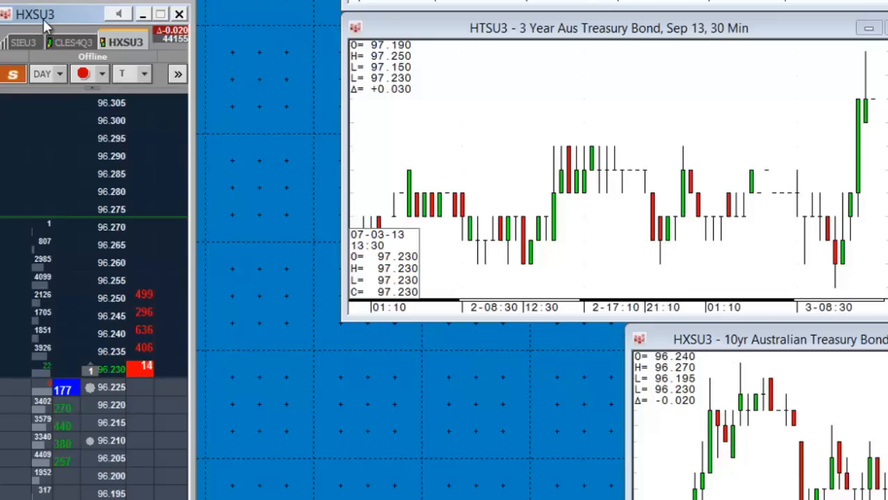
- Replicate the HXSU3 price ladder, place the copy beside the original and load TYAU3 into it
{"action": "left_click", "coordinate": [6, 14]}
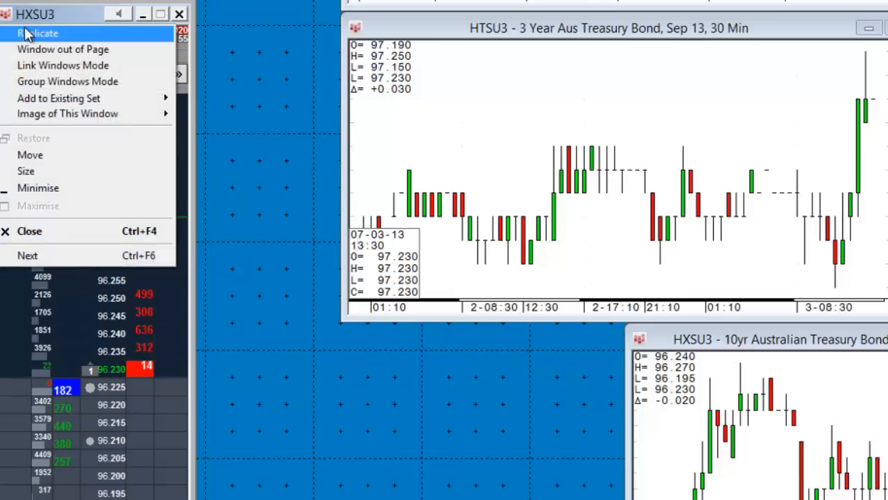
{"action": "left_click", "coordinate": [44, 31]}
{"action": "left_click_drag", "start_coordinate": [48, 29], "coordinate": [238, 14]}
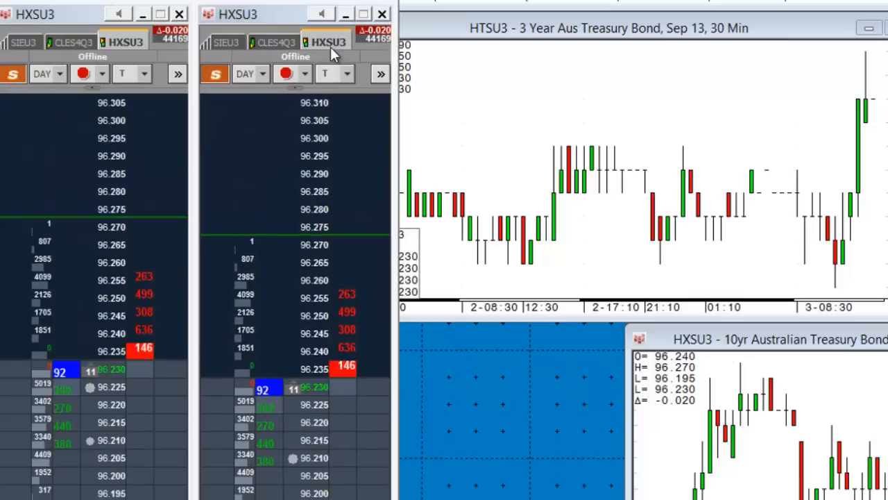
{"action": "type", "text": "TYAU3"}
{"action": "key", "text": "Return"}
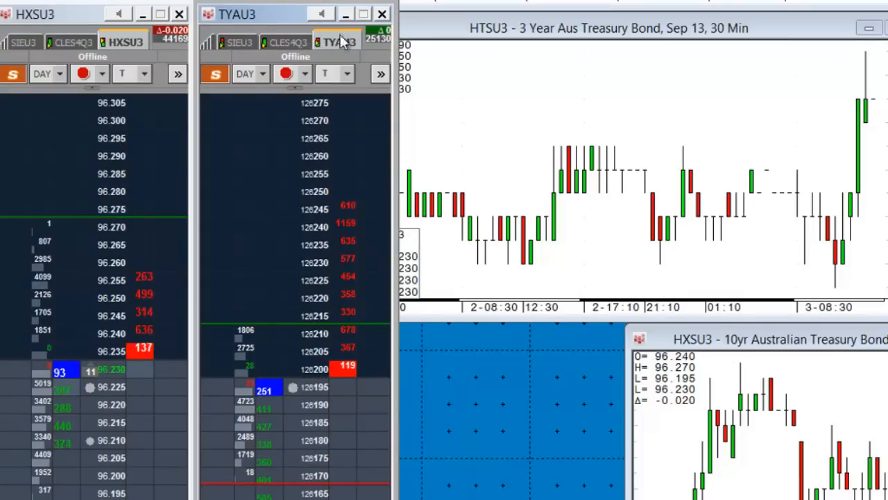
- Close the CLES4Q3, SIEU3 and GLEQ3 tabs in the copied ladder, keeping only its TYAU3 tab
{"action": "left_click", "coordinate": [290, 41]}
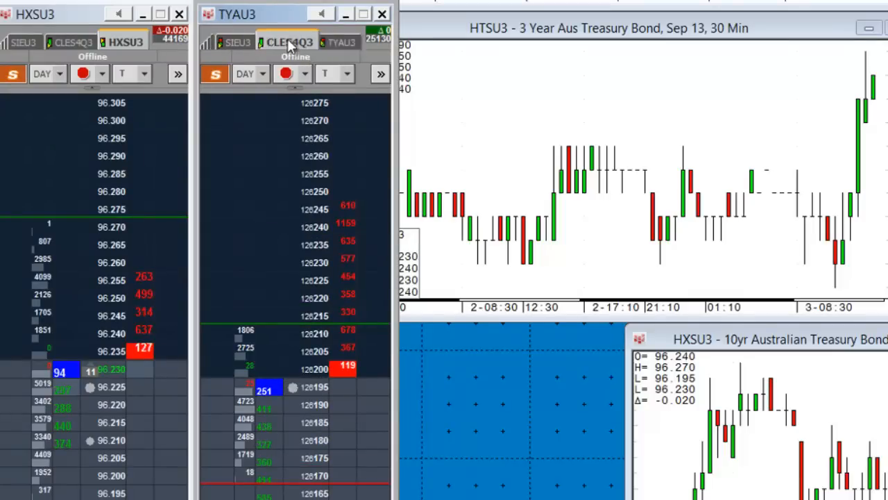
{"action": "left_click", "coordinate": [247, 40]}
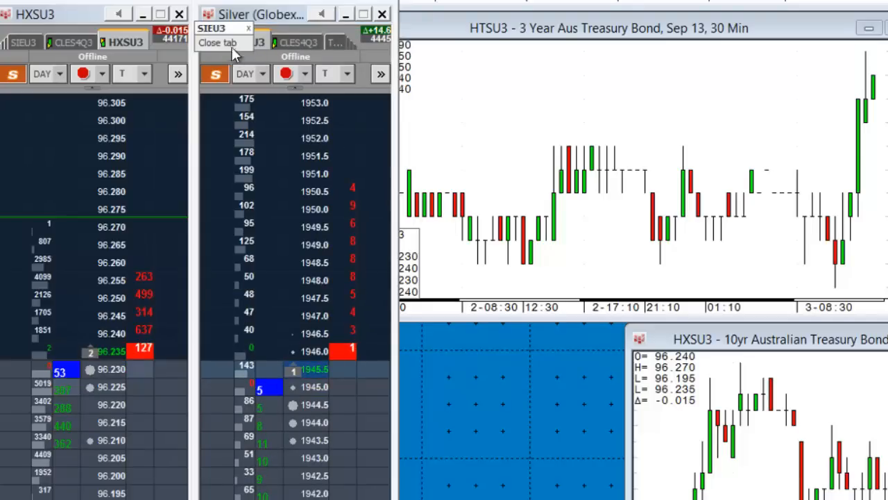
{"action": "left_click", "coordinate": [231, 44]}
{"action": "left_click", "coordinate": [265, 41]}
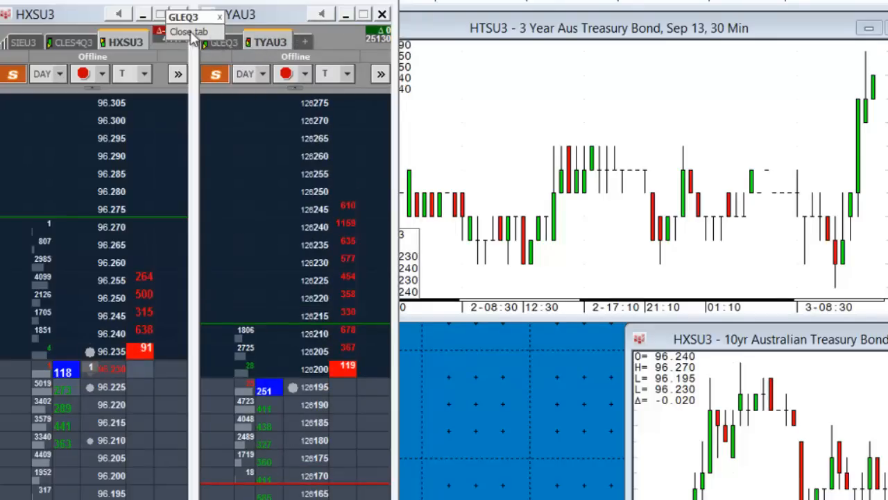
{"action": "left_click", "coordinate": [225, 39]}
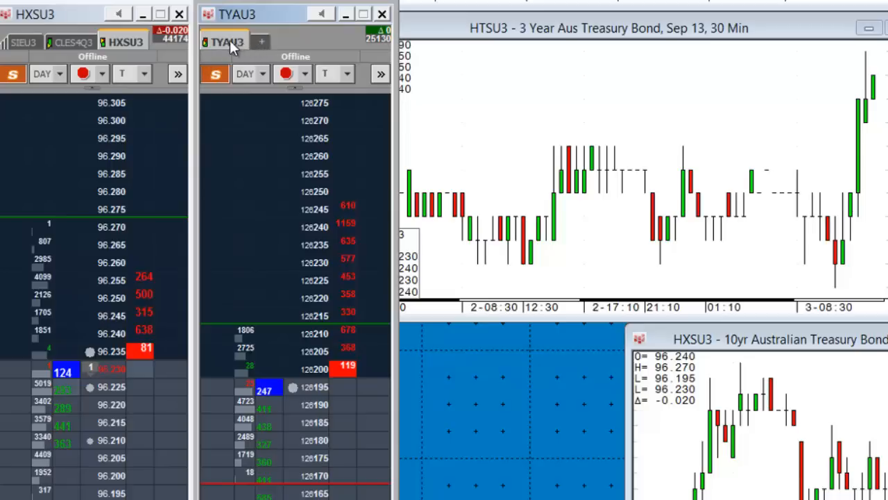
- Load FVAU3 into the copied ladder's remaining tab and add a second tab for TYAU3
{"action": "type", "text": "FV"}
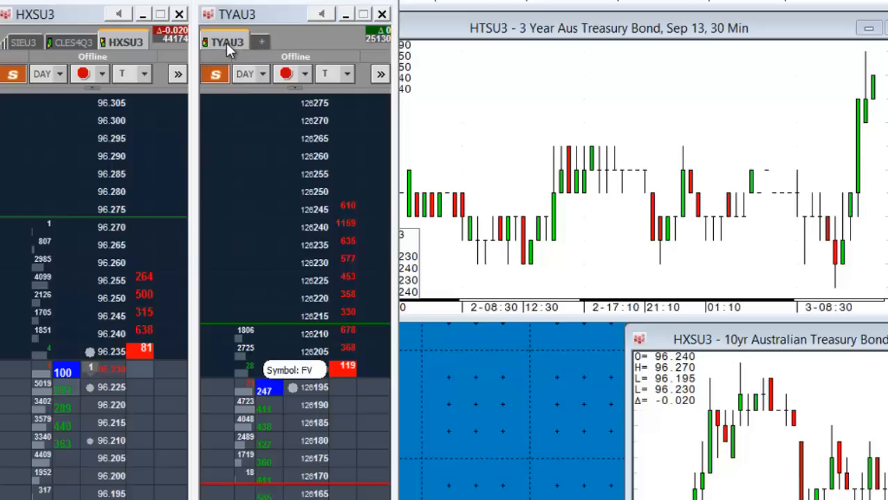
{"action": "type", "text": "AU3"}
{"action": "key", "text": "Return"}
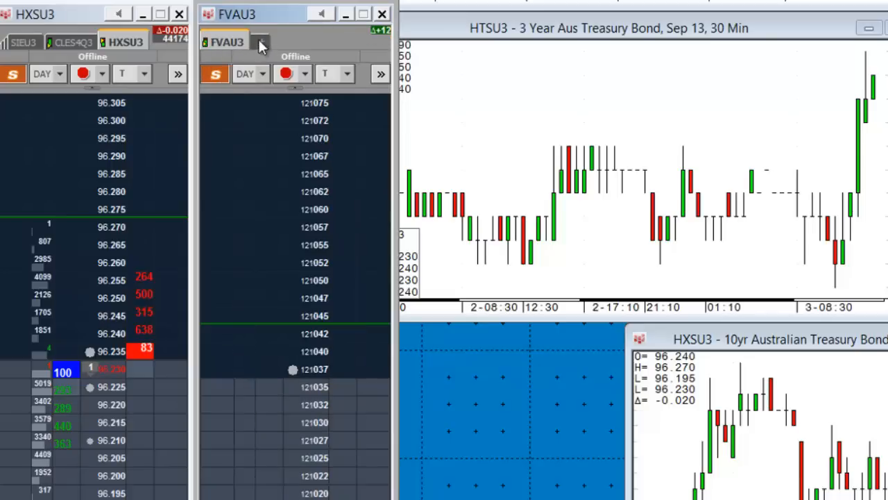
{"action": "left_click", "coordinate": [260, 44]}
{"action": "type", "text": "TYAU3"}
{"action": "key", "text": "Return"}
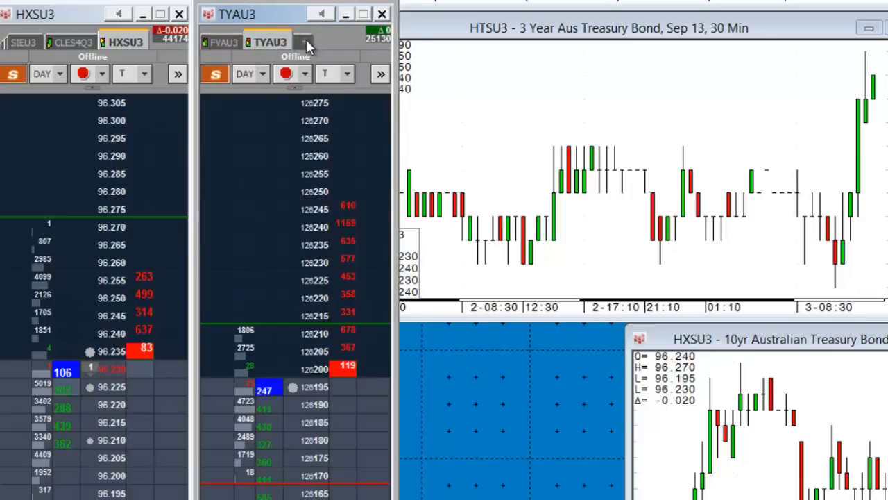
- Add a USAU3 tab to the copied ladder and switch through its FVAU3, TYAU3 and USAU3 tabs
{"action": "left_click", "coordinate": [305, 41]}
{"action": "type", "text": "USAU3"}
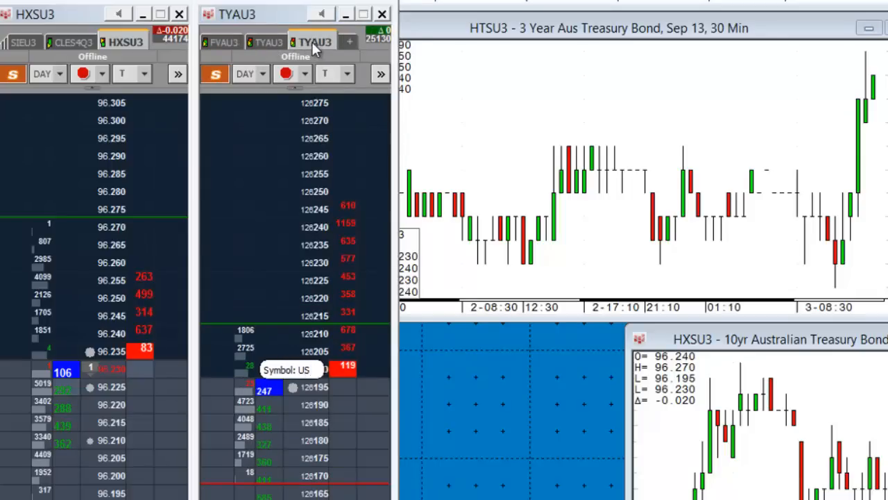
{"action": "key", "text": "Return"}
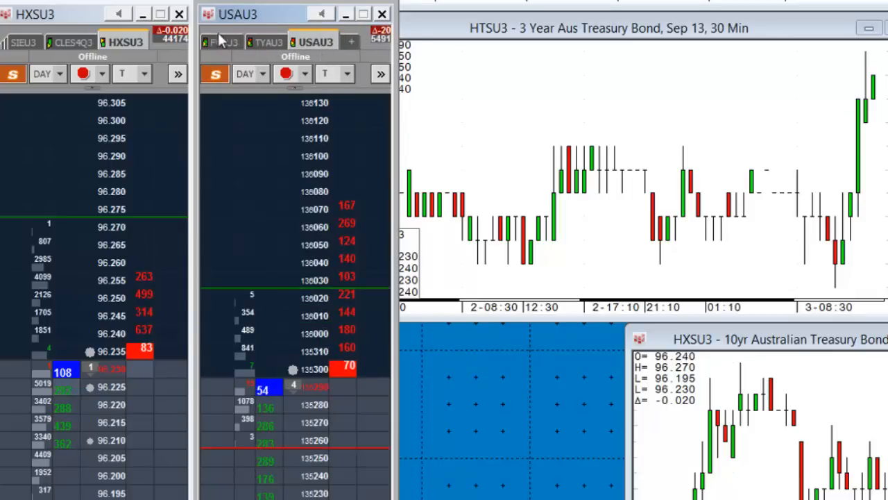
{"action": "left_click", "coordinate": [223, 41]}
{"action": "left_click", "coordinate": [264, 42]}
{"action": "left_click", "coordinate": [313, 43]}
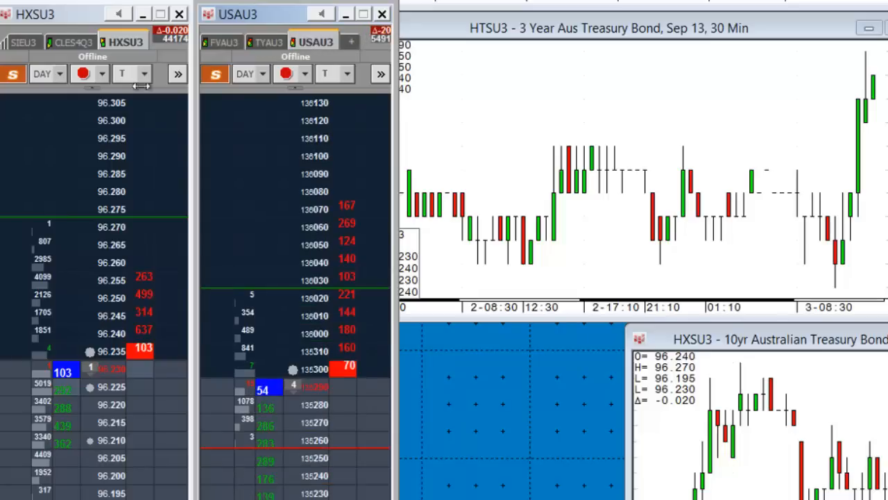
- Close the CLES4Q3 tab in the original ladder and load HTSU3 into its SIEU3 tab
{"action": "left_click", "coordinate": [57, 41]}
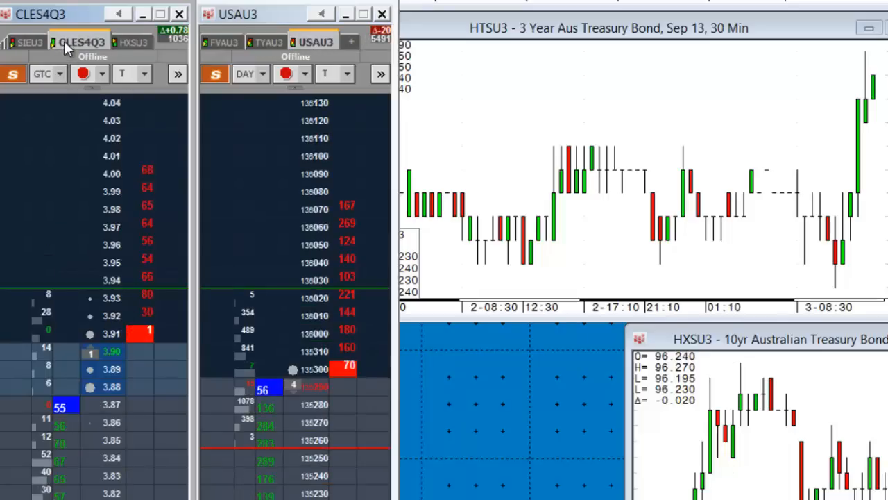
{"action": "right_click", "coordinate": [64, 41]}
{"action": "left_click", "coordinate": [32, 48]}
{"action": "left_click", "coordinate": [54, 47]}
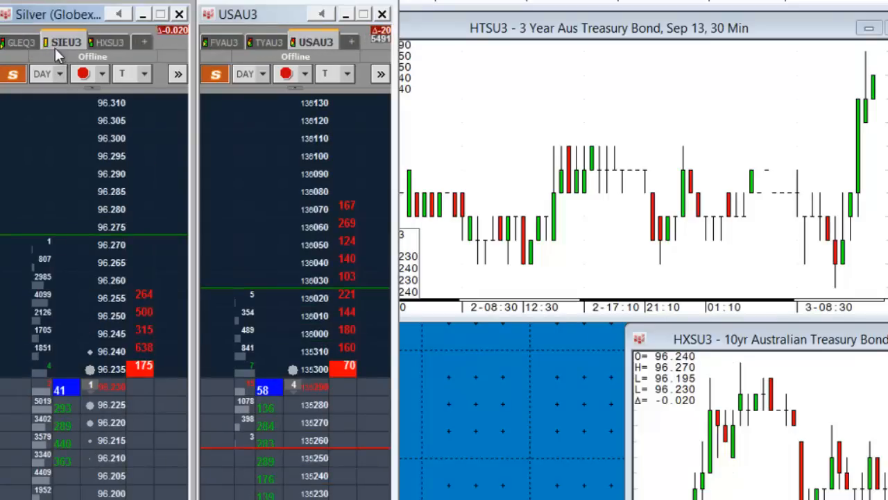
{"action": "type", "text": "HTSU3"}
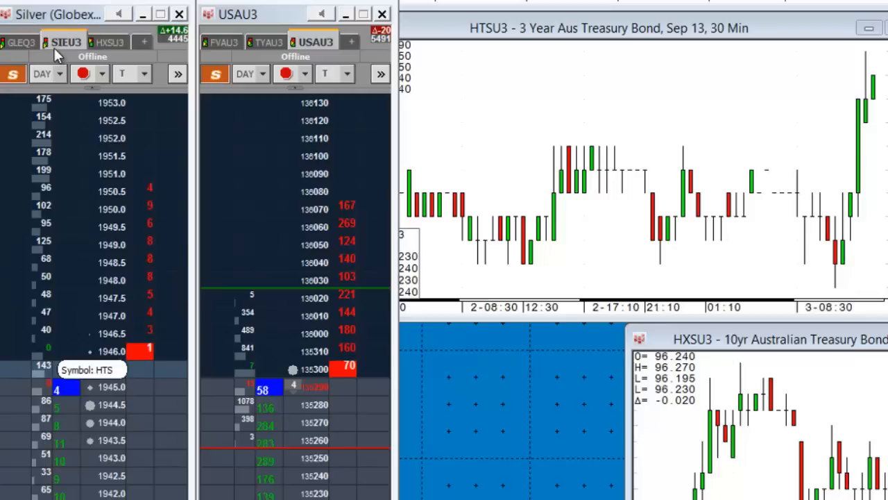
{"action": "key", "text": "Return"}
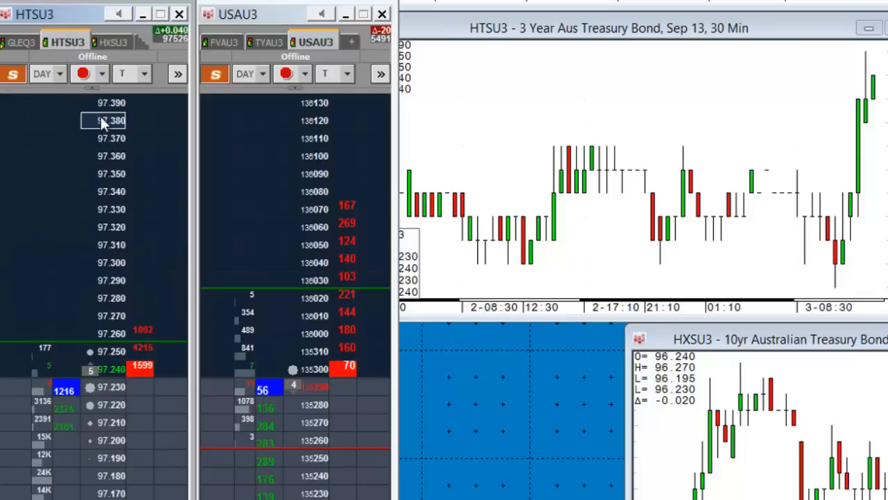
- Close the GLEQ3 tab in the original ladder and switch between its HTSU3 and HXSU3 tabs
{"action": "left_click", "coordinate": [25, 41]}
{"action": "right_click", "coordinate": [21, 40]}
{"action": "left_click", "coordinate": [4, 47]}
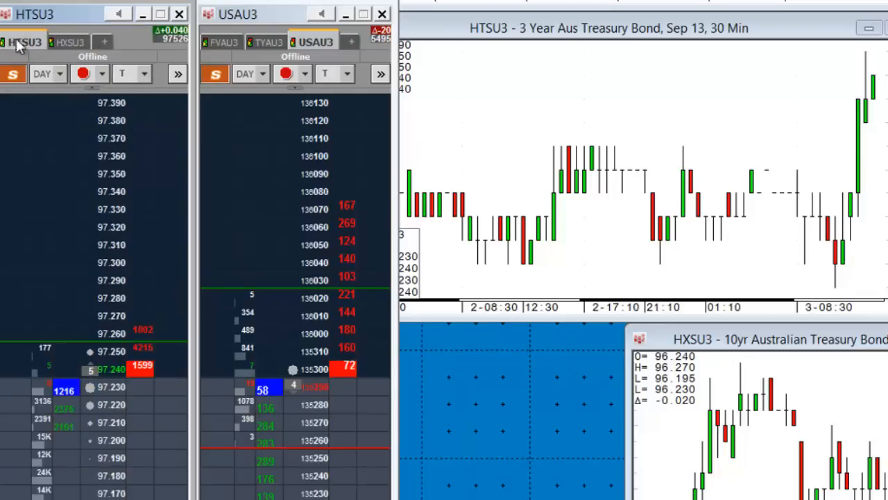
{"action": "left_click", "coordinate": [63, 46]}
{"action": "left_click", "coordinate": [21, 43]}
{"action": "left_click", "coordinate": [67, 43]}
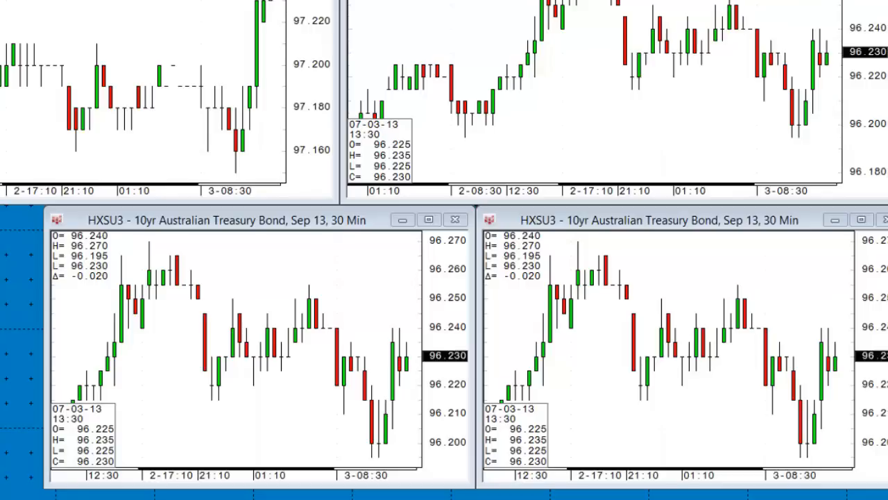
- Try to load the pasted HXS-TYA spread formula into the second third-row HXSU3 chart, correcting its opening parenthesis
{"action": "left_click", "coordinate": [567, 381]}
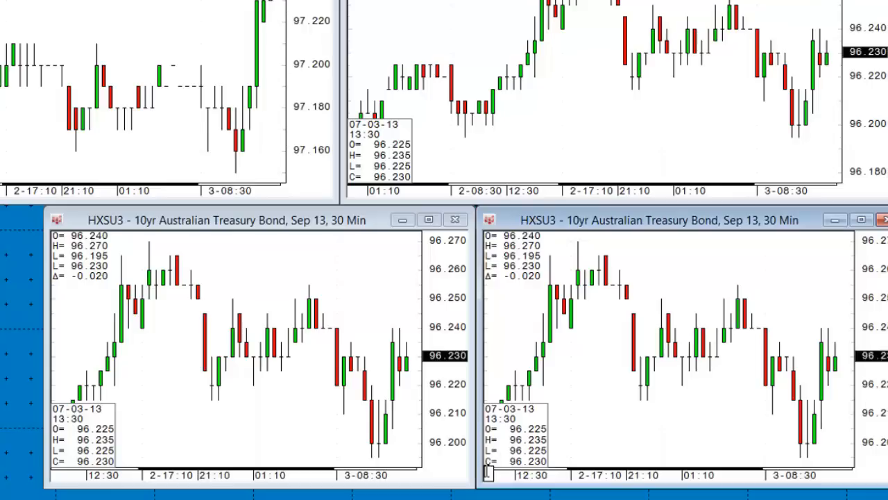
{"action": "key", "text": "ctrl+v"}
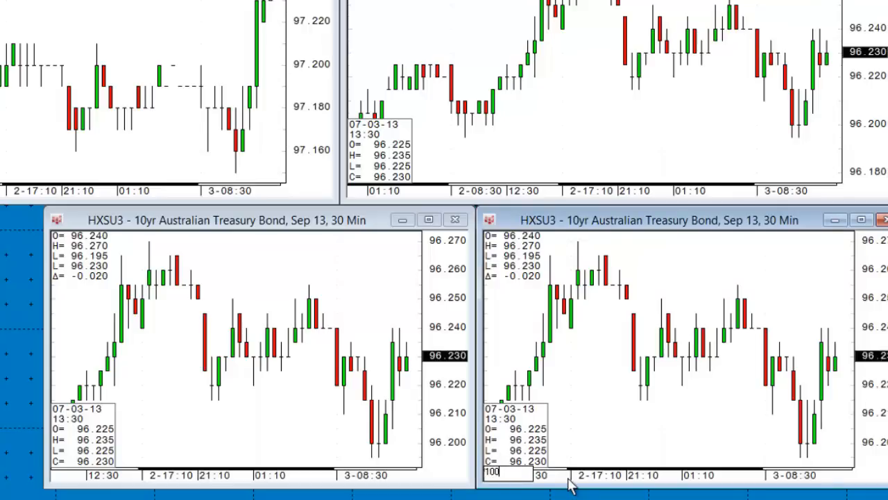
{"action": "key", "text": "Return"}
{"action": "left_click", "coordinate": [515, 473]}
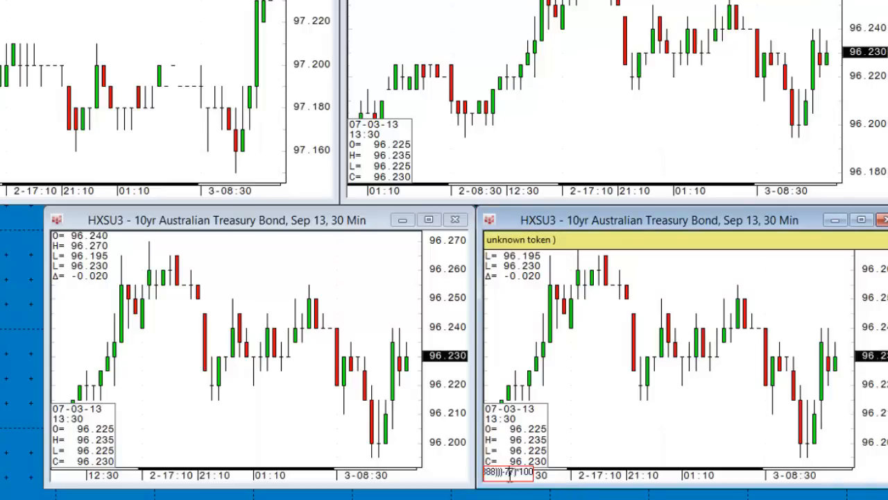
{"action": "key", "text": "Home"}
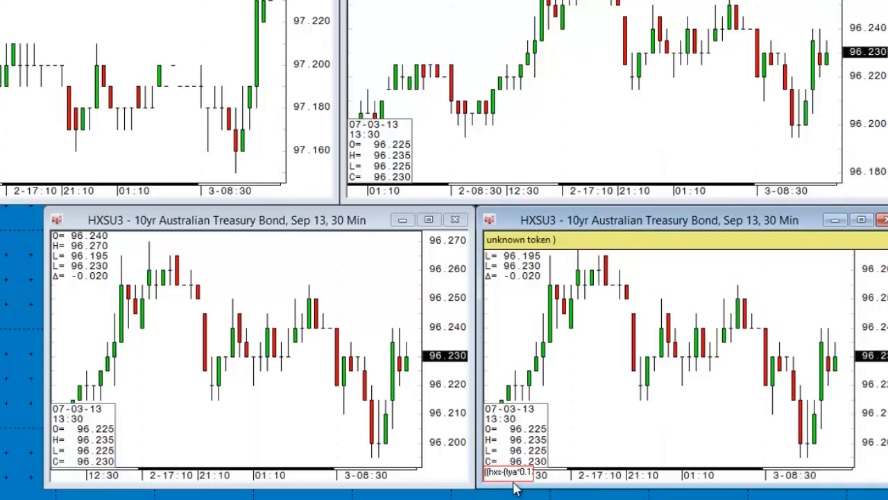
{"action": "type", "text": "("}
{"action": "key", "text": "End"}
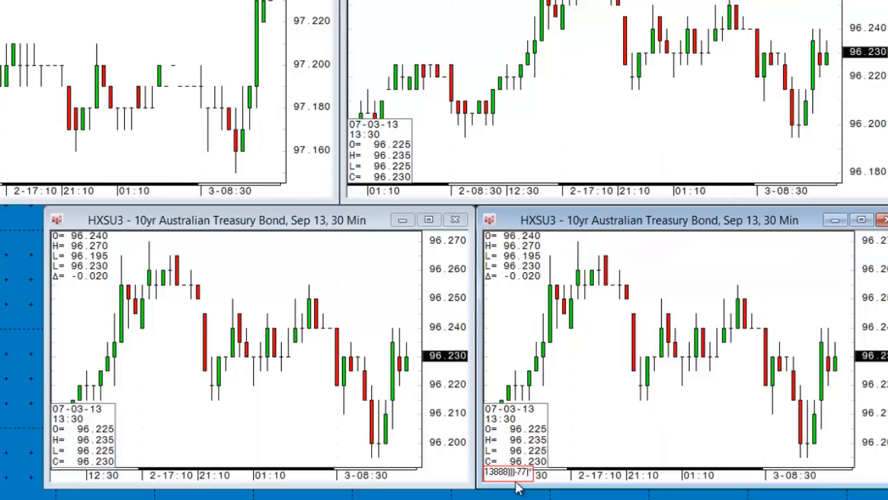
{"action": "key", "text": "Return"}
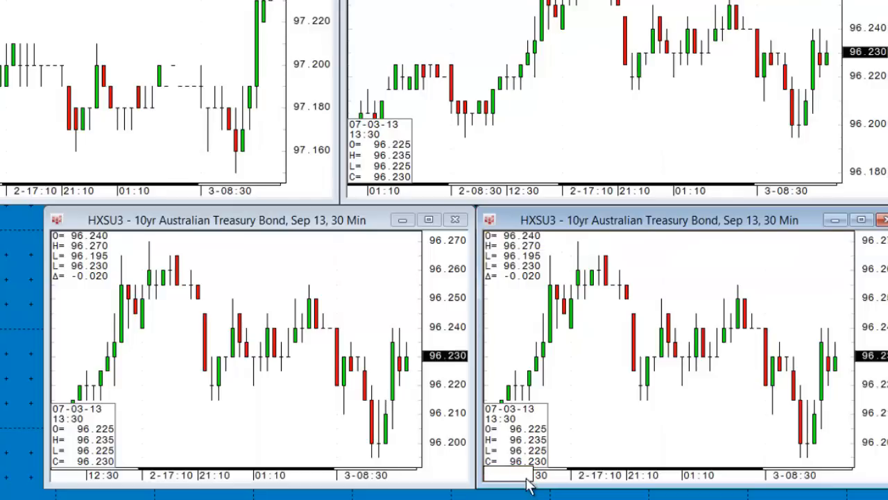
- Load the spread formula ((HXS-(TYA*0.138888))-77)*100 into the second HXSU3 chart of the third row
{"action": "type", "text": "((HXS-(TYA*"}
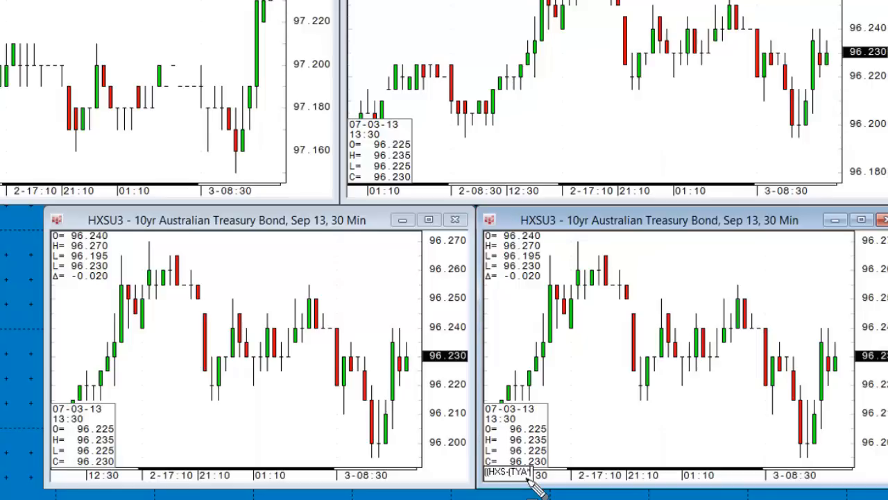
{"action": "type", "text": "0.138"}
{"action": "type", "text": "888"}
{"action": "type", "text": ")"}
{"action": "type", "text": "*77"}
{"action": "key", "text": "BackSpace"}
{"action": "type", "text": "-77"}
{"action": "type", "text": "."}
{"action": "type", "text": "*100"}
{"action": "key", "text": "Return"}
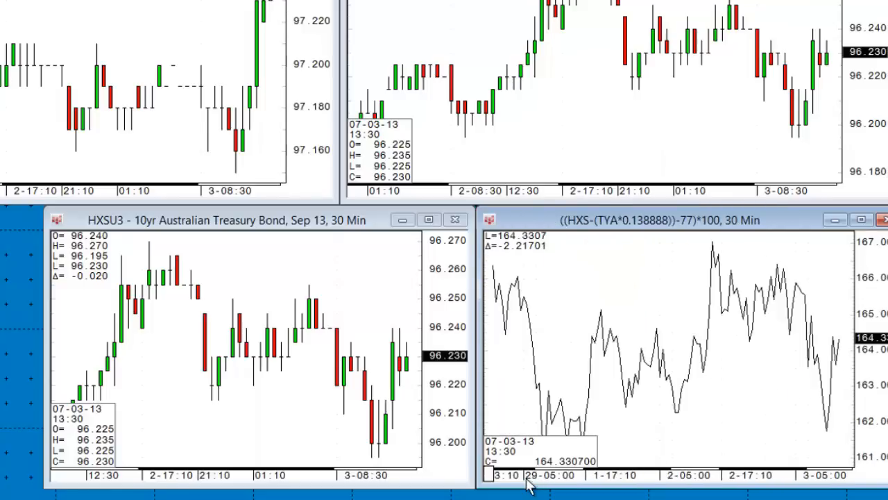
- Set the ((HXS-(TYA*0.138888))-77)*100 spread chart to a 5-minute interval and compress its time axis
{"action": "left_click", "coordinate": [648, 340]}
{"action": "type", "text": ",5"}
{"action": "key", "text": "Return"}
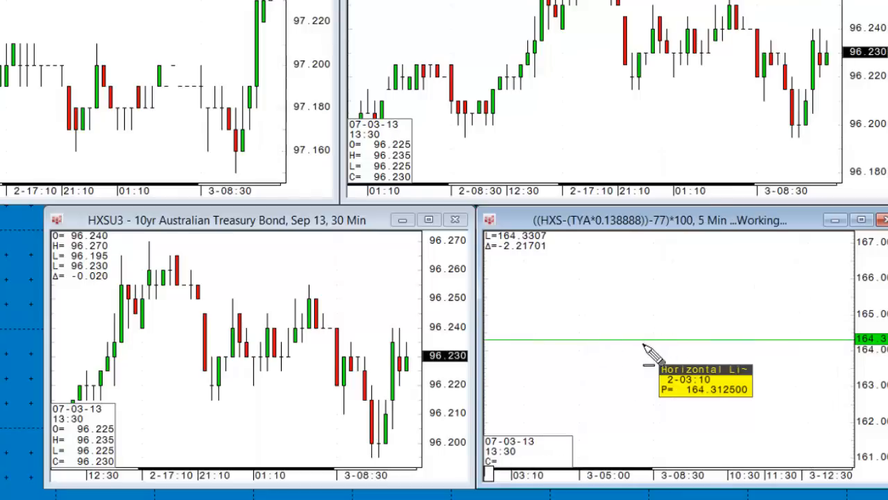
{"action": "left_click_drag", "start_coordinate": [526, 477], "coordinate": [549, 474]}
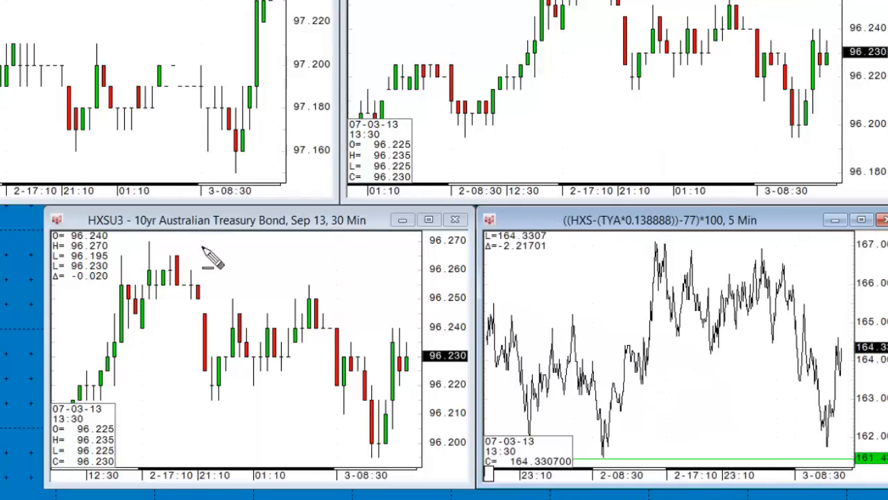
- Close the remaining third-row HXSU3 chart and place a replica of the 5-minute spread chart in its spot
{"action": "left_click", "coordinate": [430, 221]}
{"action": "left_click", "coordinate": [490, 220]}
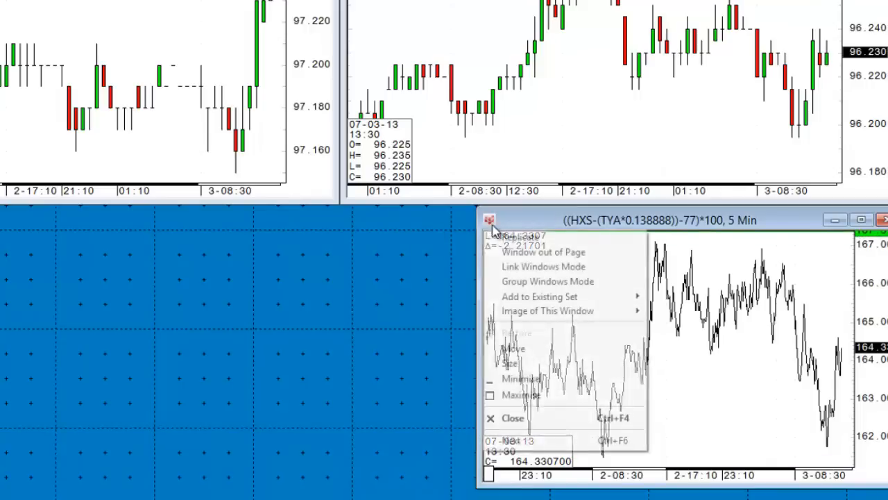
{"action": "left_click", "coordinate": [489, 238]}
{"action": "left_click_drag", "start_coordinate": [540, 232], "coordinate": [99, 214]}
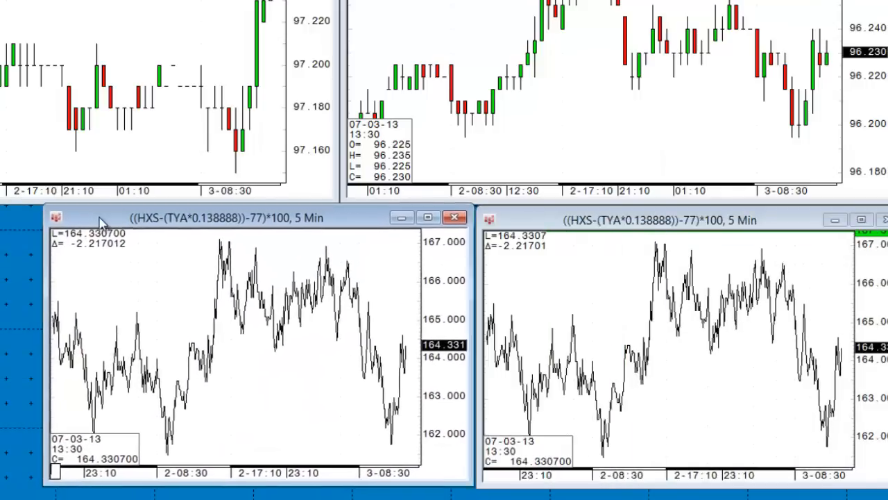
- Switch the replicated spread chart to a Daily interval and stretch its time axis so the data fills the chart
{"action": "left_click", "coordinate": [108, 325]}
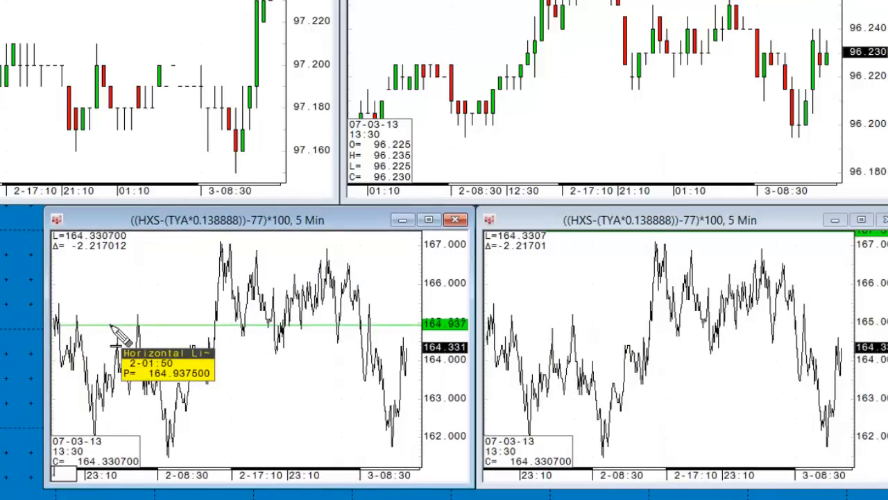
{"action": "key", "text": "Return"}
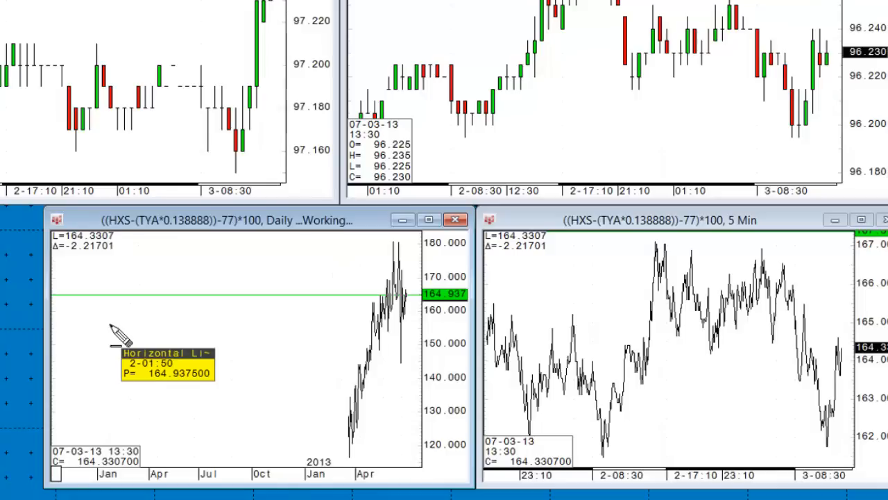
{"action": "mouse_move", "coordinate": [286, 474]}
{"action": "left_mouse_down"}
{"action": "mouse_move", "coordinate": [272, 474]}
{"action": "mouse_move", "coordinate": [281, 479]}
{"action": "left_mouse_up"}
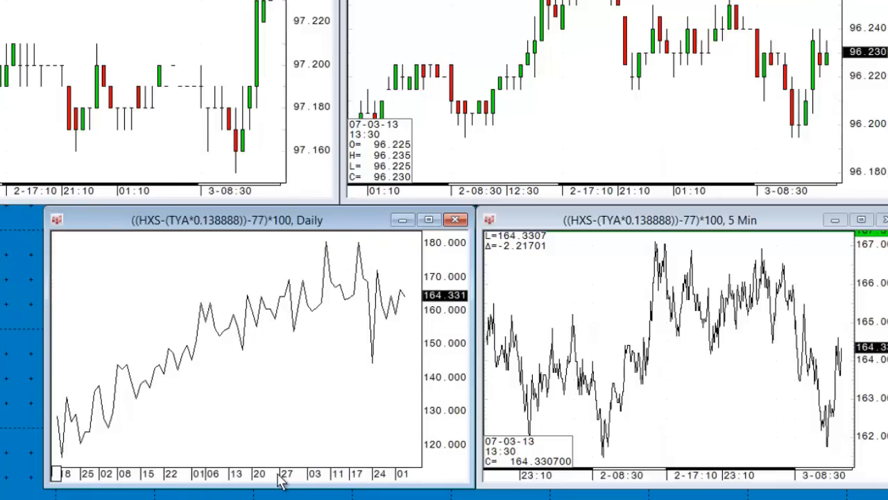
{"action": "left_click", "coordinate": [57, 410]}
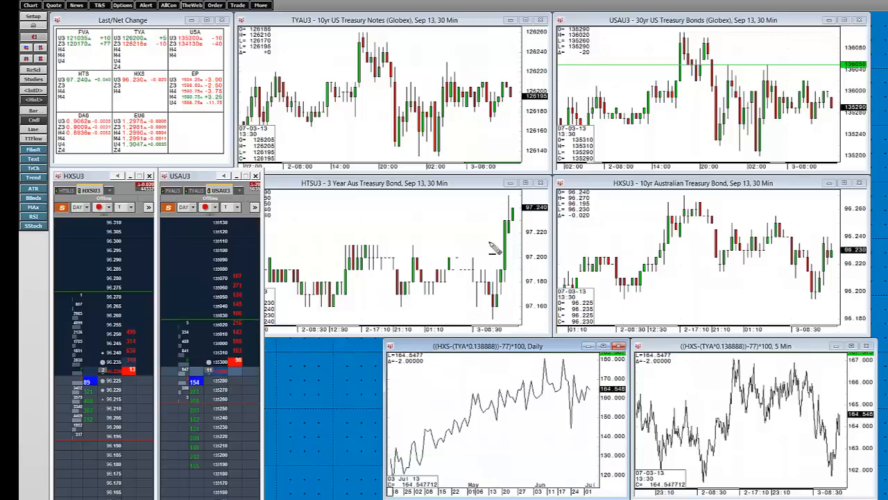
- Move the Daily spread chart beside the price ladders and place the 5-minute spread chart directly next to it
{"action": "left_click_drag", "start_coordinate": [436, 352], "coordinate": [320, 352]}
{"action": "left_click_drag", "start_coordinate": [637, 346], "coordinate": [542, 347]}
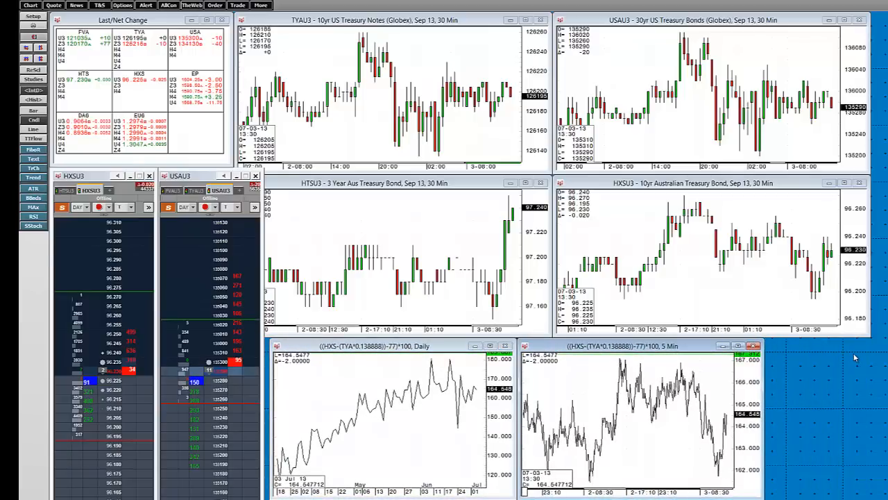